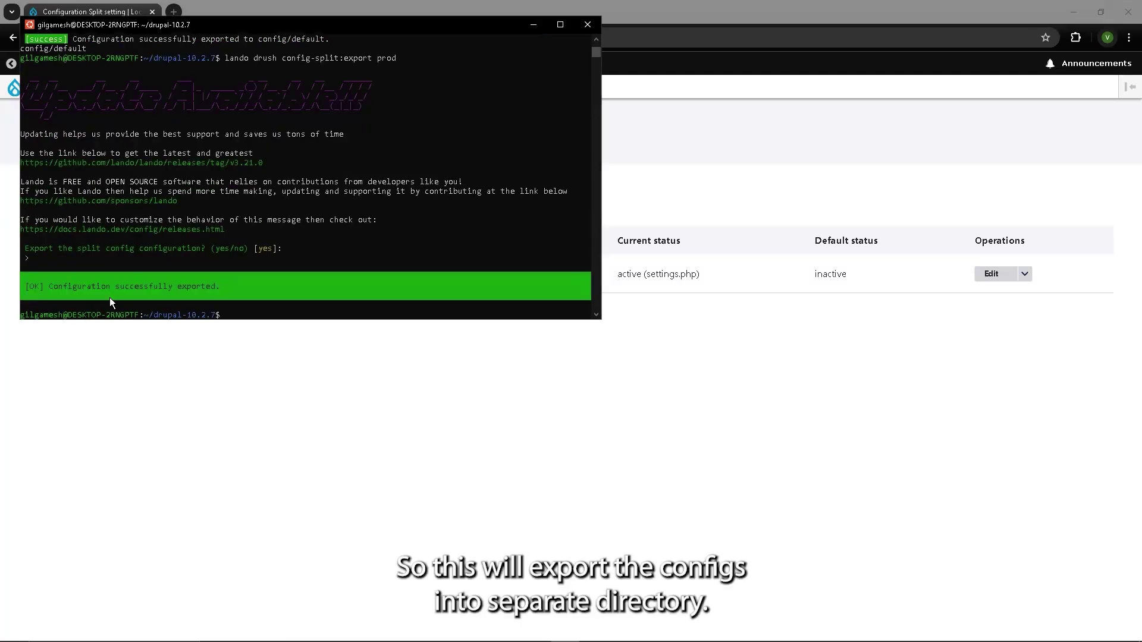
# - Switch to VS Code and view the exported base configuration files in the config/default folder
pyautogui.click(594, 631)
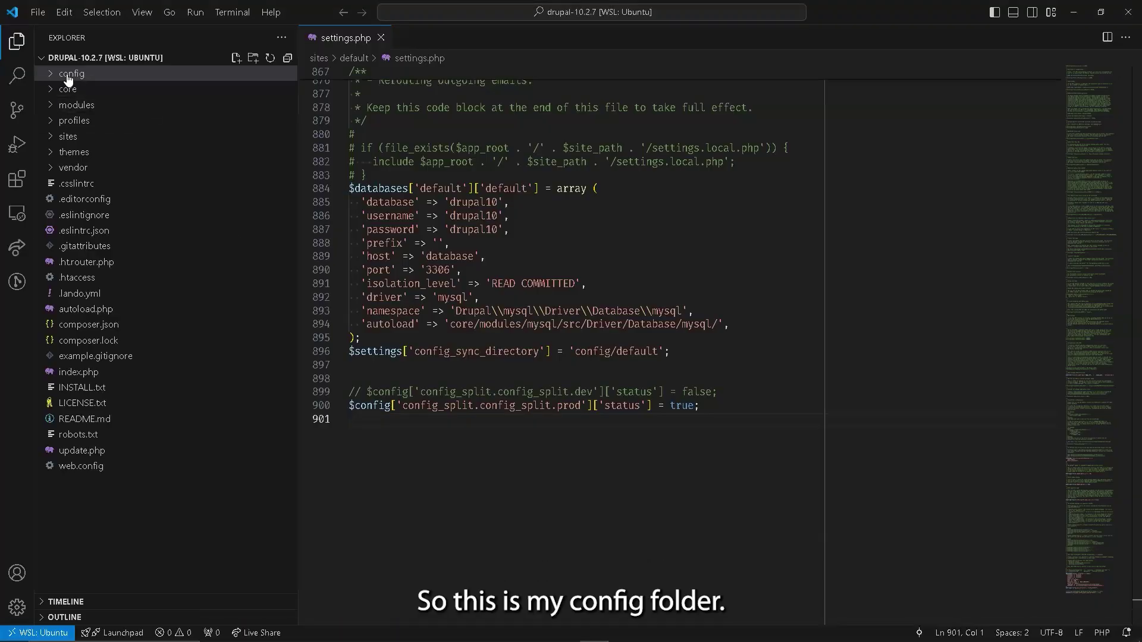
pyautogui.click(60, 77)
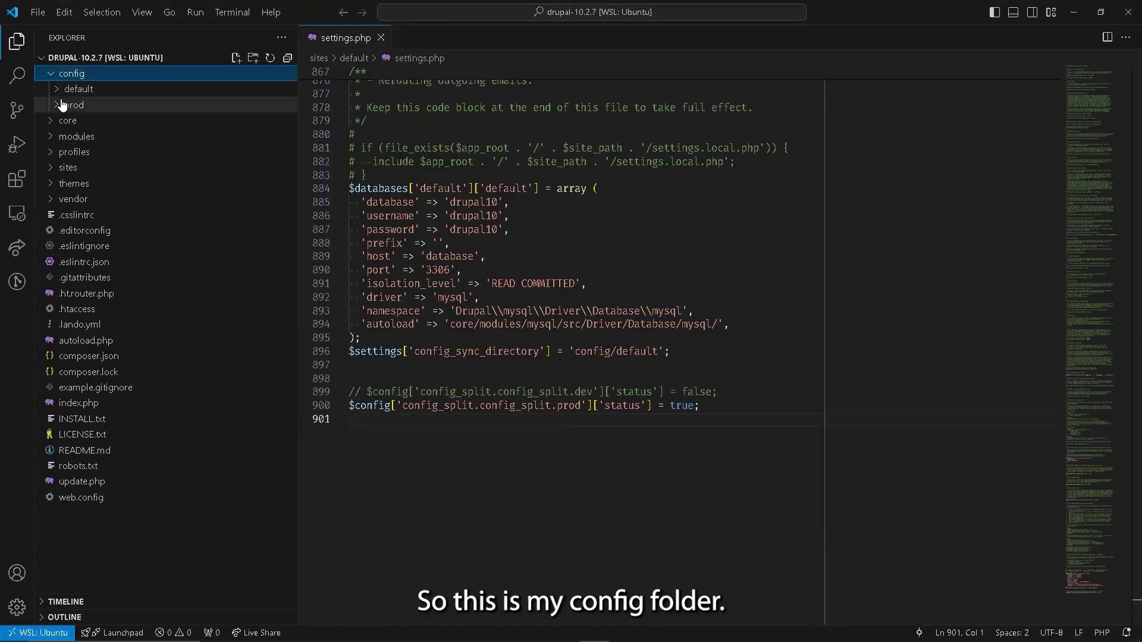
pyautogui.click(59, 90)
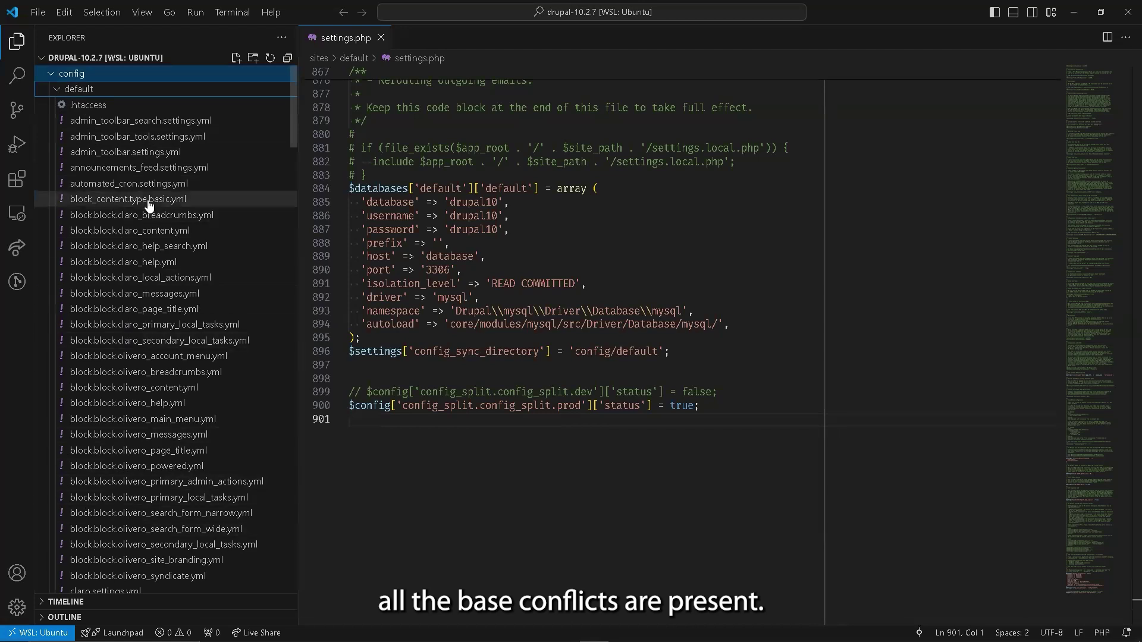
pyautogui.click(58, 91)
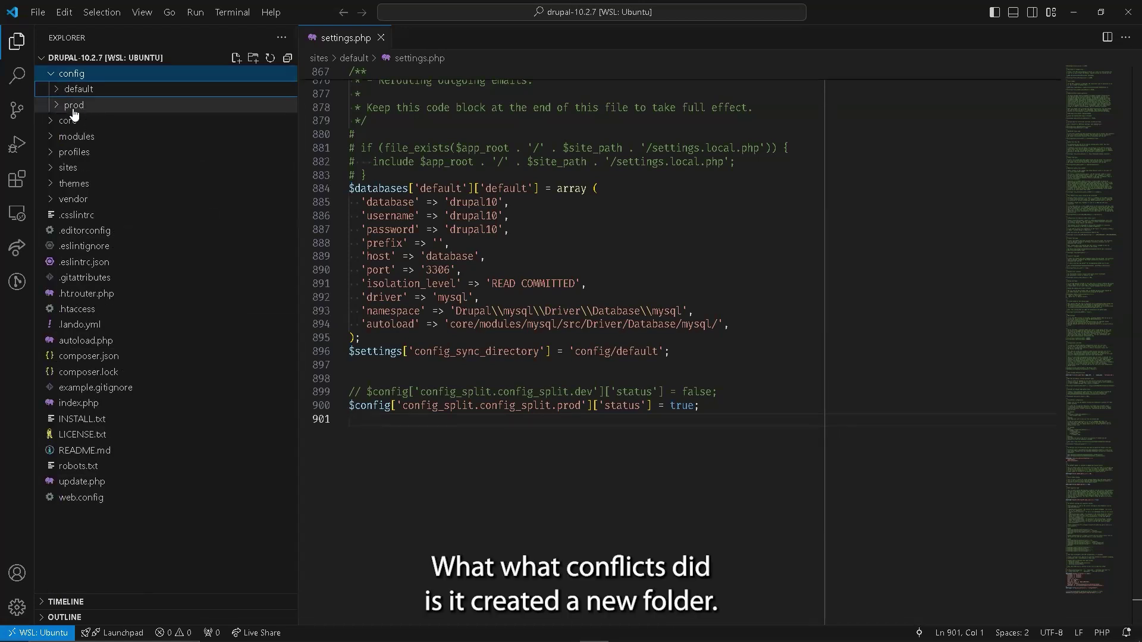
# - Examine config_split.patch.core.extension.yml and google_tag.settings.yml in the config/prod folder
pyautogui.click(59, 107)
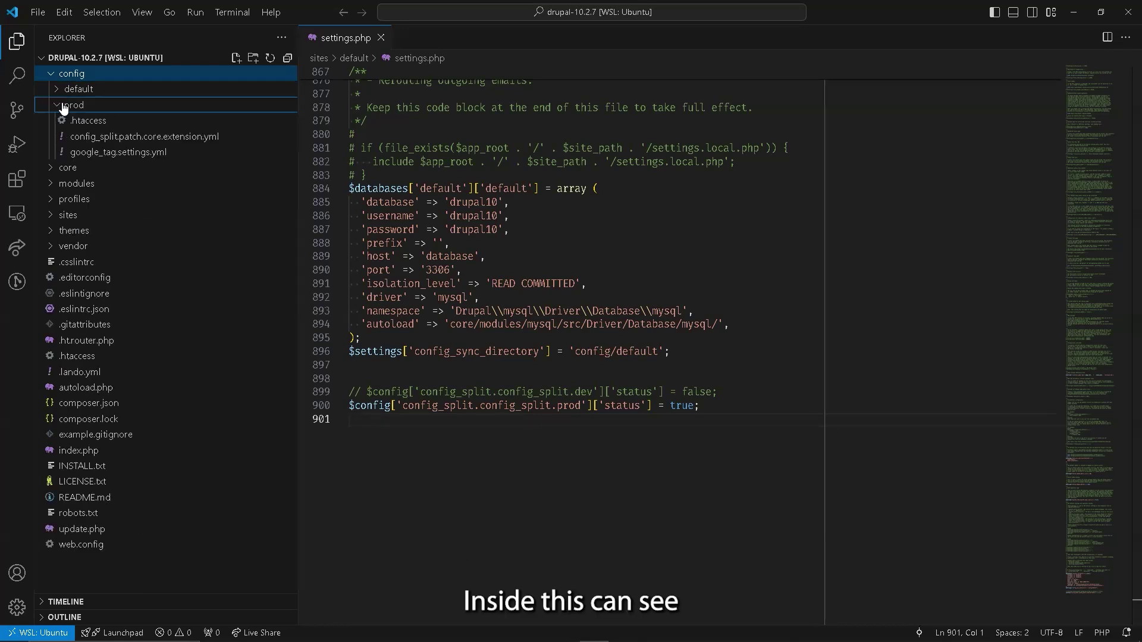
pyautogui.click(150, 138)
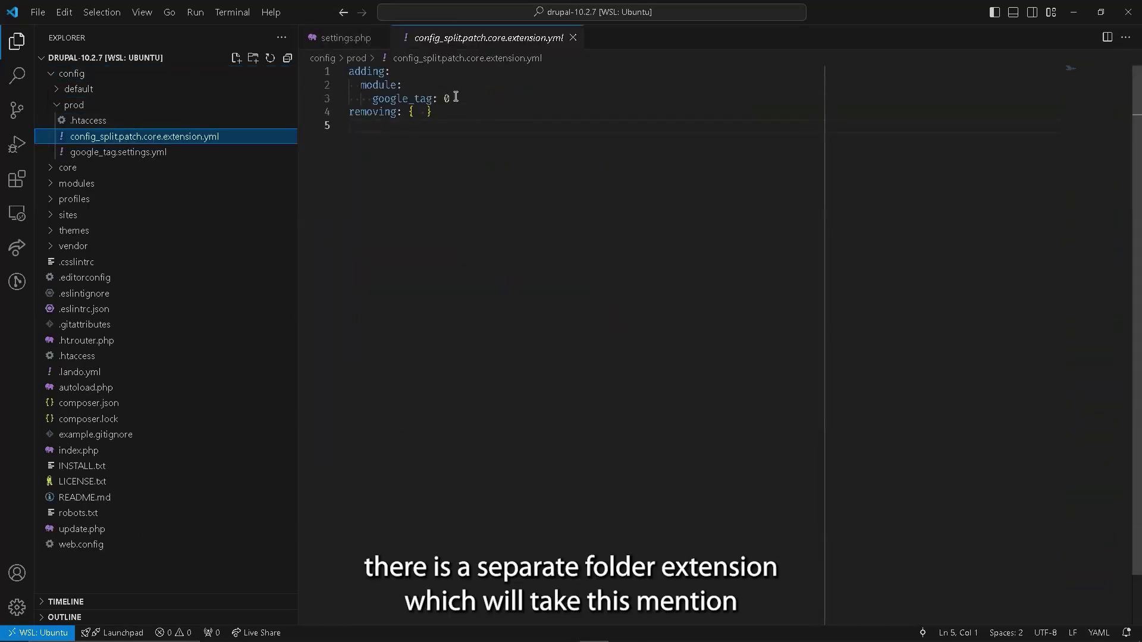
pyautogui.click(138, 153)
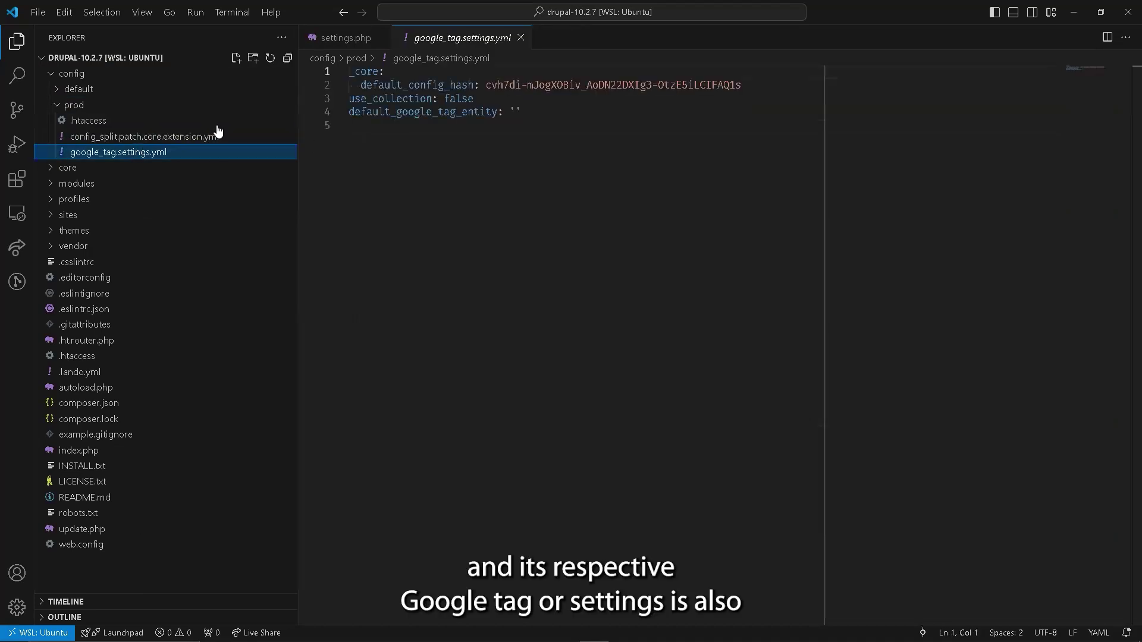
pyautogui.moveTo(565, 113); pyautogui.dragTo(320, 76)
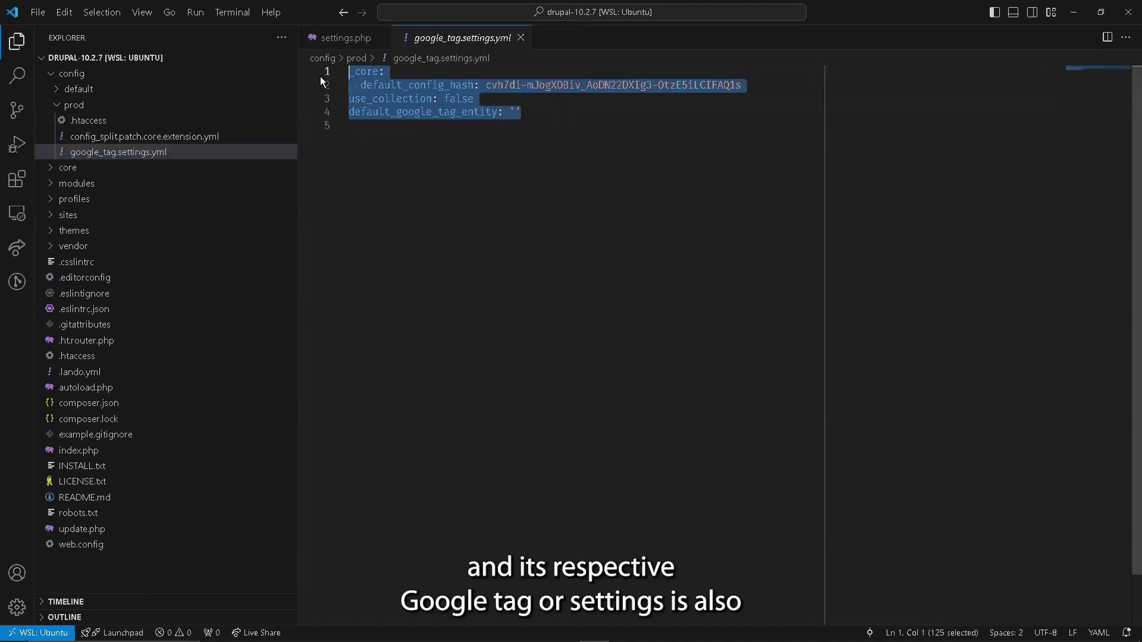
pyautogui.click(563, 181)
pyautogui.click(54, 105)
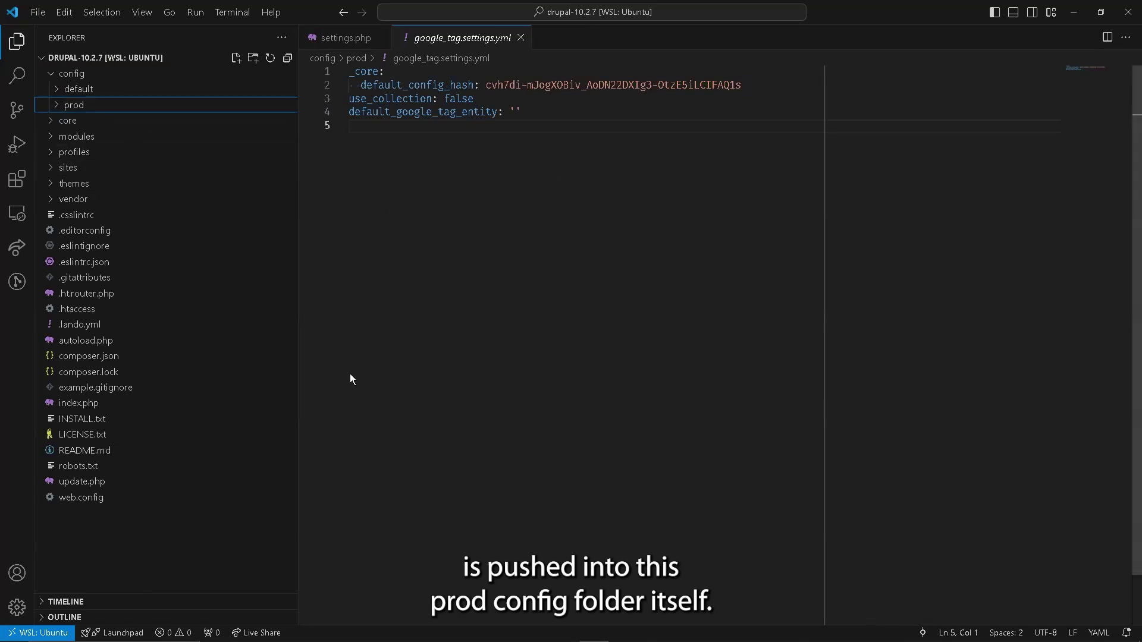
# - Switch to the browser and start a new configuration split setting with the label Dev
pyautogui.click(623, 631)
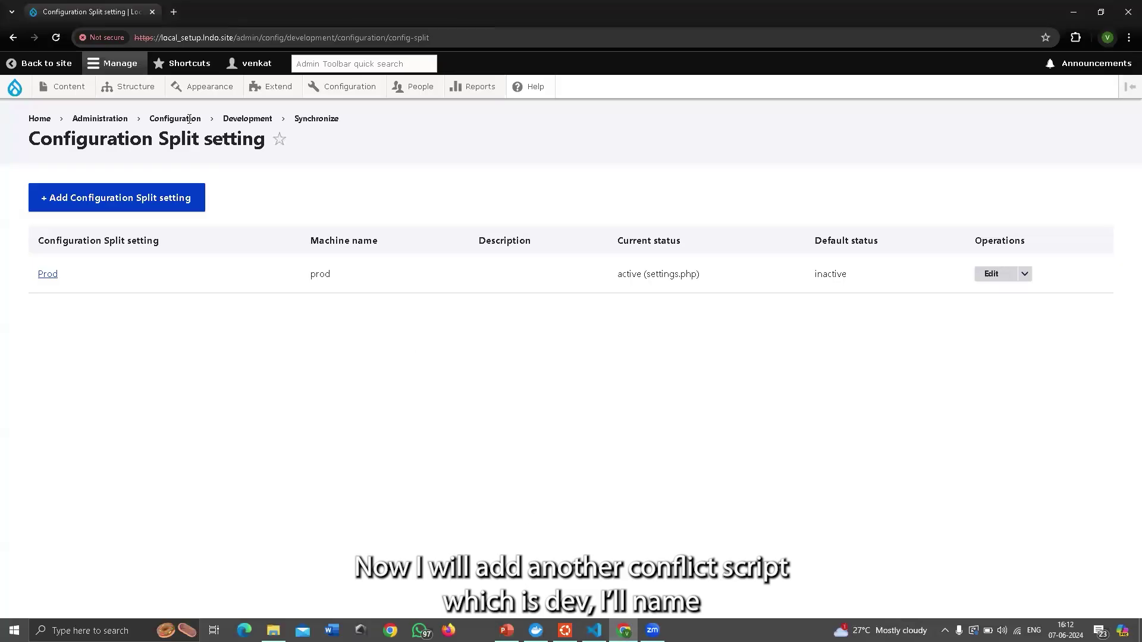
pyautogui.click(75, 191)
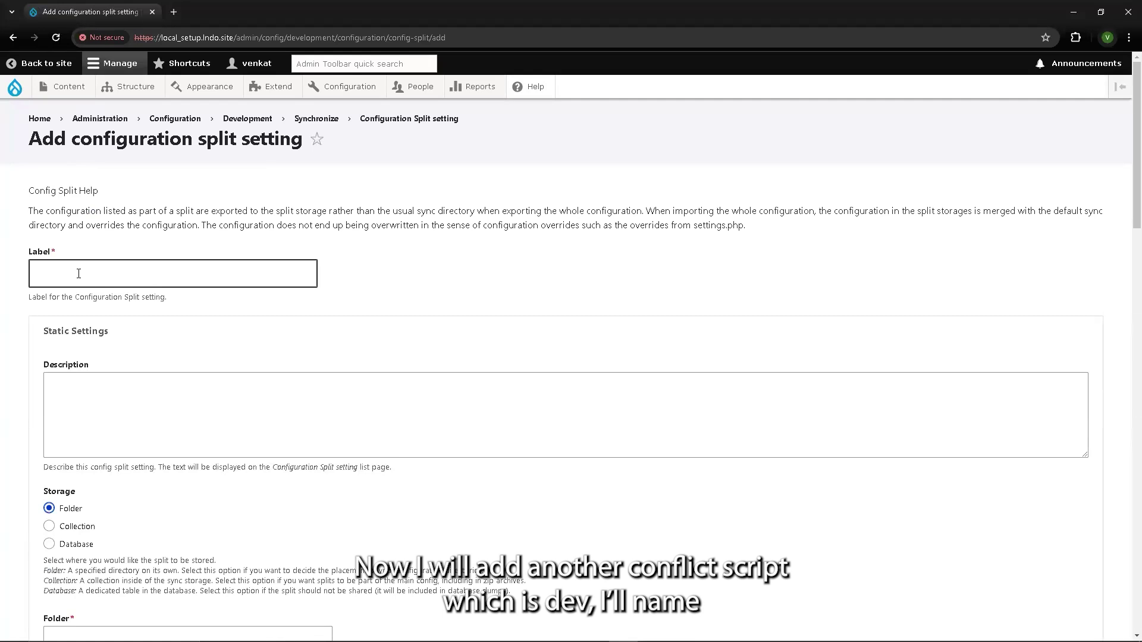
pyautogui.click(79, 273)
pyautogui.write('Dev')
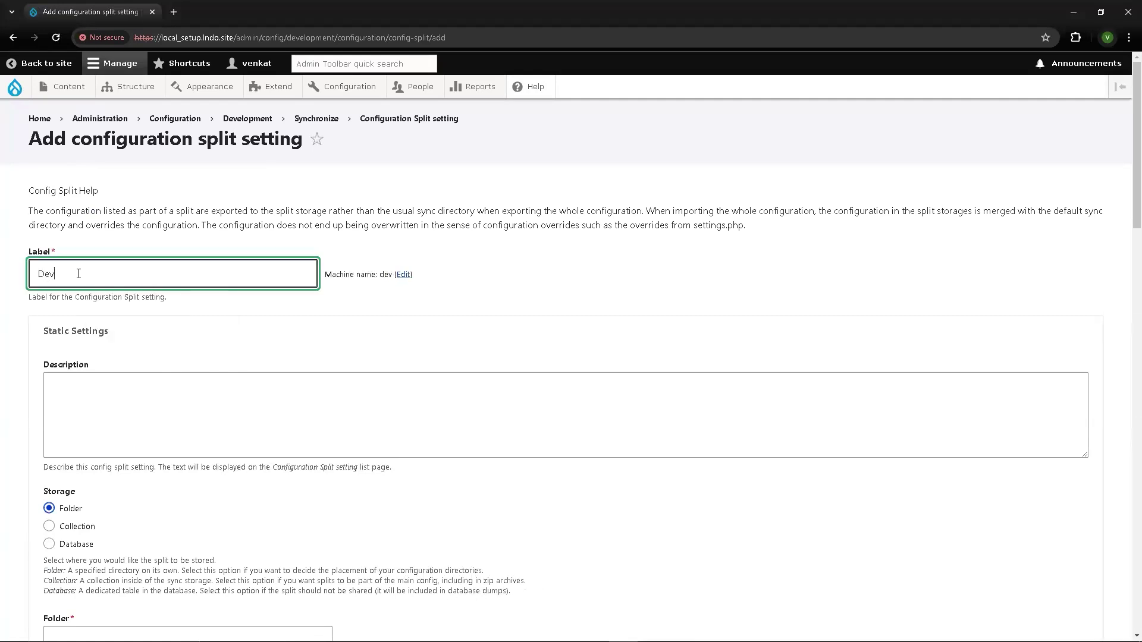
# - Set the Dev split's storage folder to config/dev and turn off its Active status
pyautogui.scroll(-4, 460, 330)
pyautogui.click(108, 424)
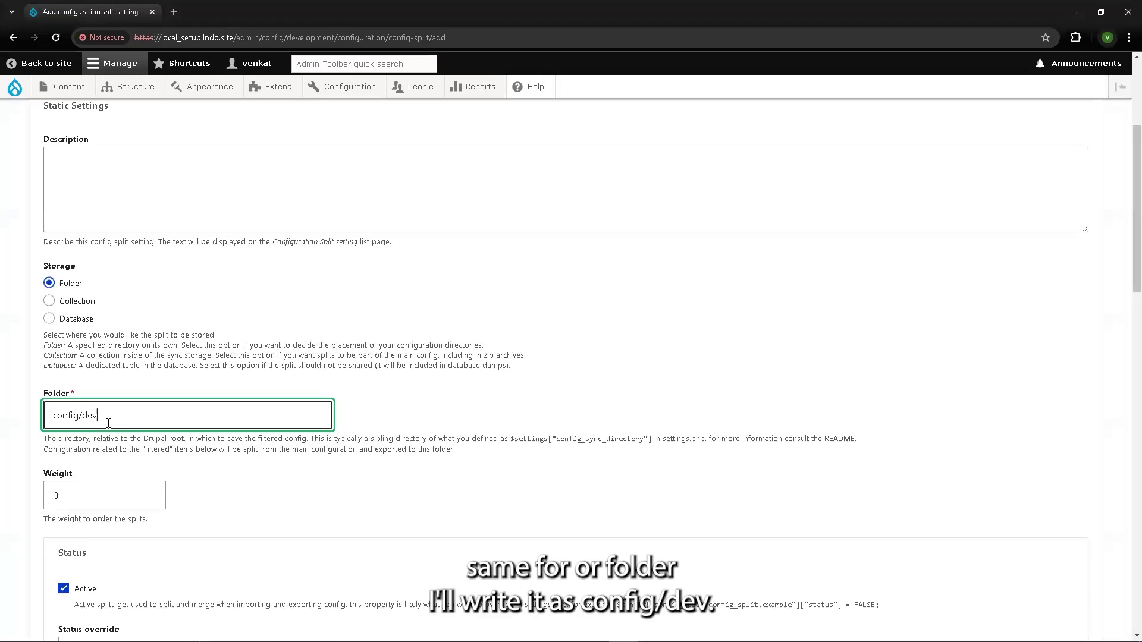
pyautogui.click(473, 351)
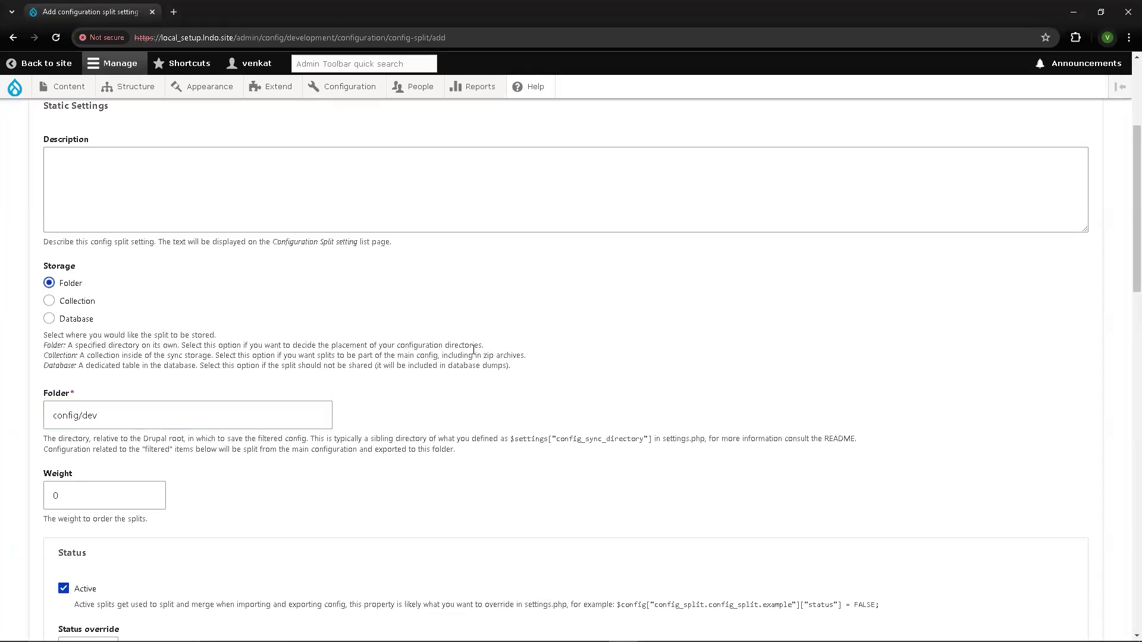
pyautogui.scroll(-6, 474, 350)
pyautogui.click(63, 237)
# - Select the Database Logging, Update Manager and Views UI modules for the complete split
pyautogui.scroll(-8, 309, 276)
pyautogui.scroll(3, 214, 265)
pyautogui.scroll(-1, 122, 252)
pyautogui.scroll(-1, 122, 252)
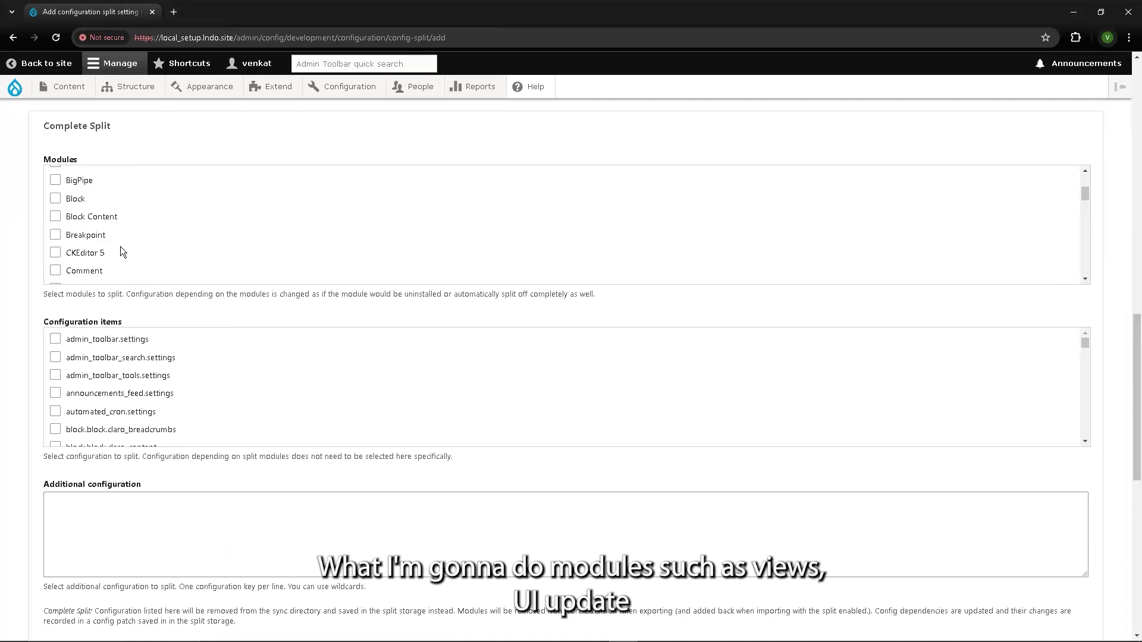
pyautogui.scroll(-2, 120, 247)
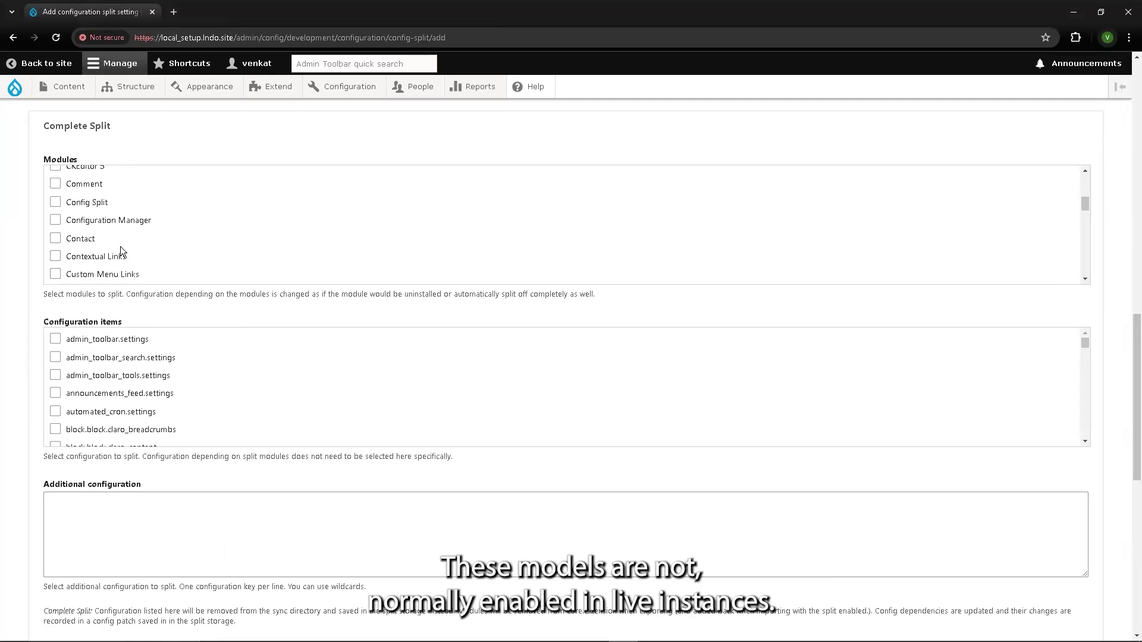
pyautogui.scroll(-1, 120, 246)
pyautogui.scroll(1, 120, 247)
pyautogui.scroll(-3, 120, 246)
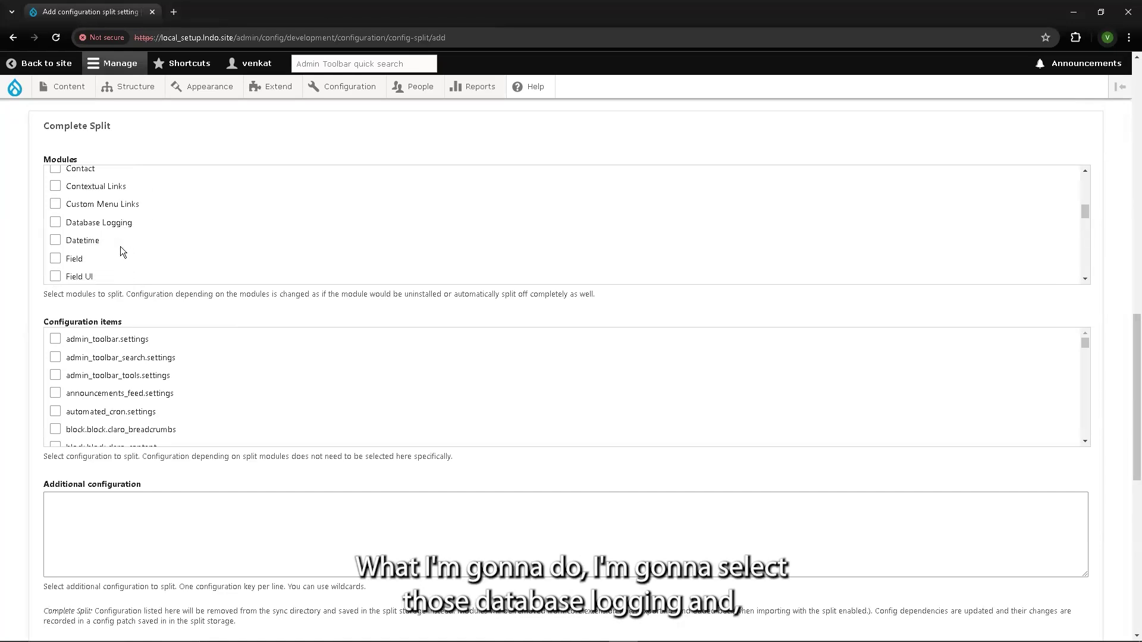
pyautogui.scroll(1, 168, 217)
pyautogui.scroll(-3, 168, 217)
pyautogui.scroll(-5, 167, 215)
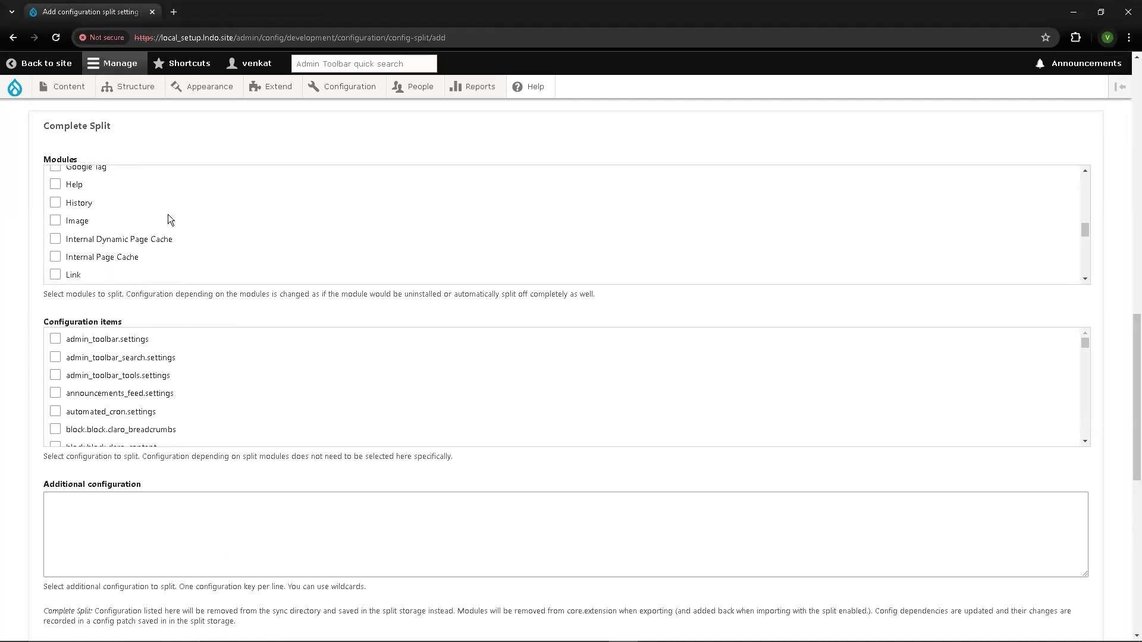
pyautogui.scroll(-6, 168, 218)
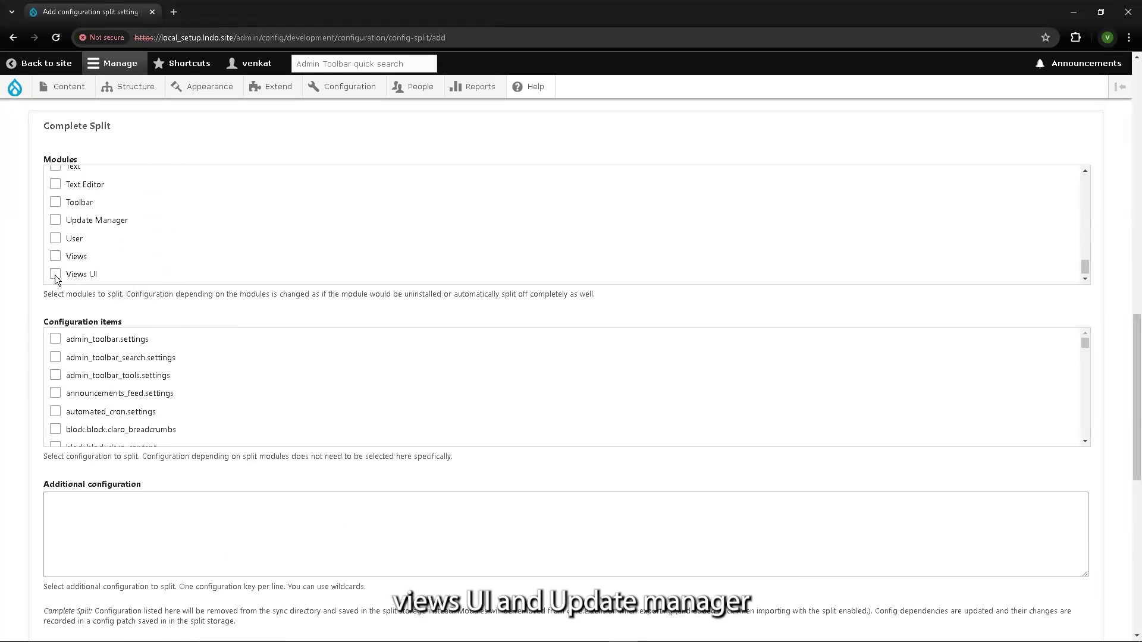
pyautogui.scroll(1, 171, 247)
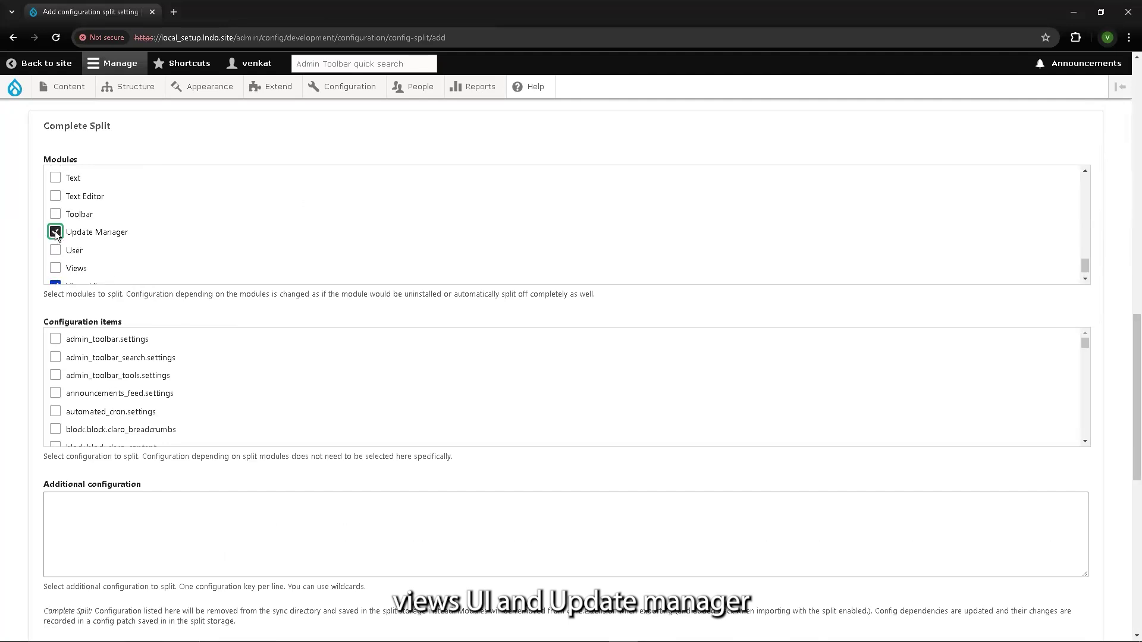
# - Select core.extension as a partial split configuration item and save the Dev split
pyautogui.scroll(-3, 227, 307)
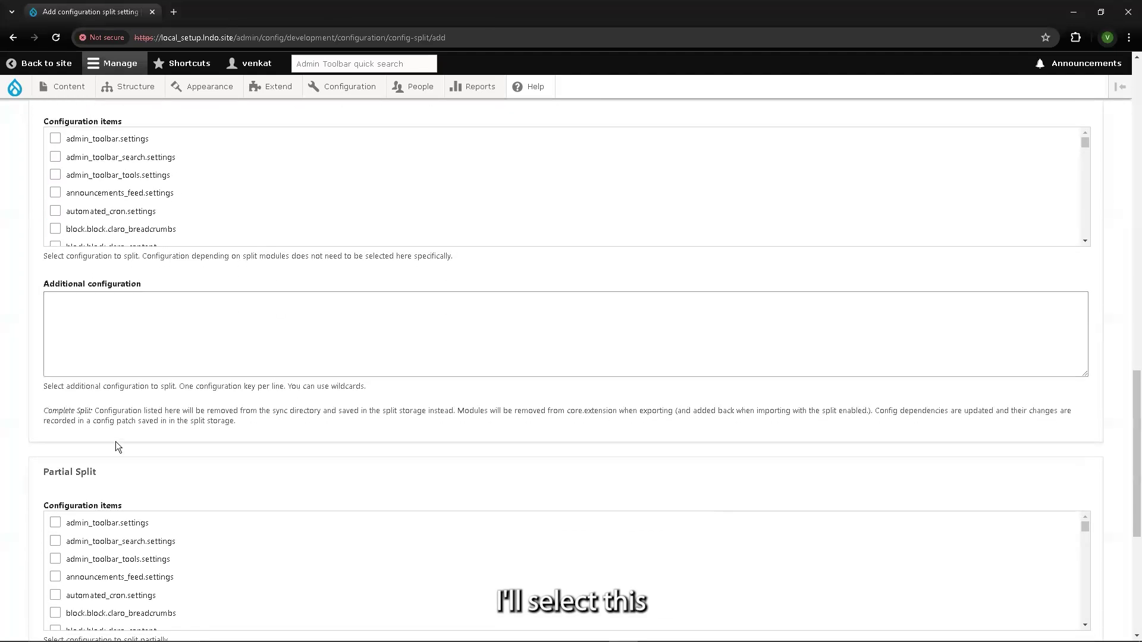
pyautogui.scroll(-4, 123, 444)
pyautogui.scroll(-5, 137, 344)
pyautogui.scroll(-10, 137, 345)
pyautogui.scroll(-8, 136, 348)
pyautogui.scroll(5, 137, 344)
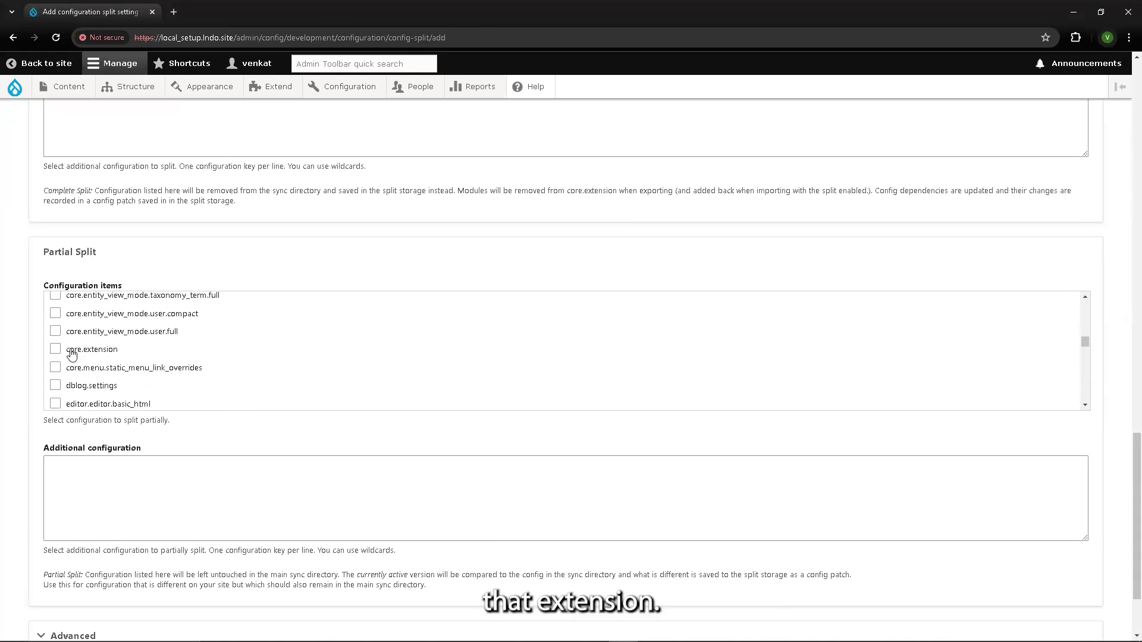
pyautogui.click(55, 349)
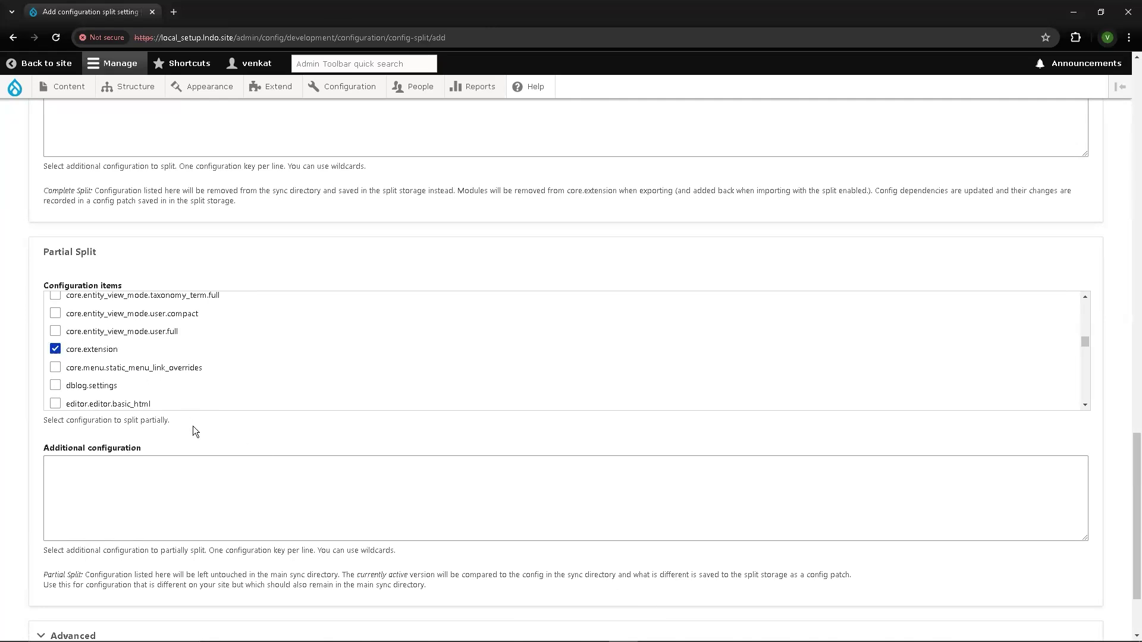
pyautogui.scroll(-2, 193, 426)
pyautogui.click(47, 571)
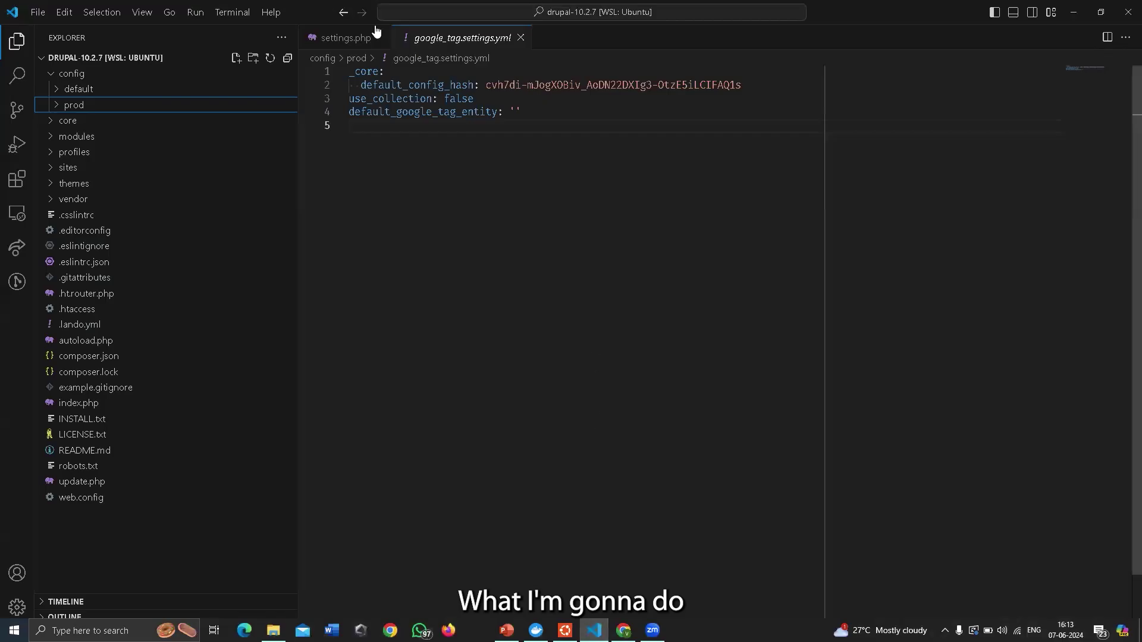
# - In VS Code, uncomment the config_split.config_split.dev status line in settings.php
pyautogui.click(344, 38)
pyautogui.moveTo(720, 392); pyautogui.dragTo(340, 391)
pyautogui.hotkey('ctrl', '/')
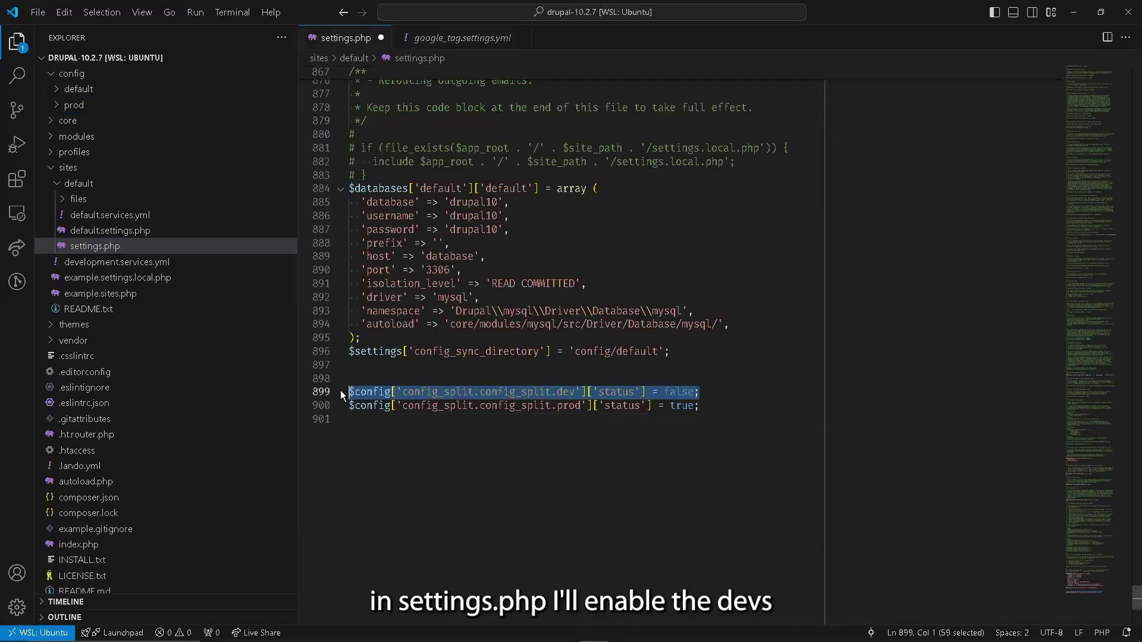
# - Set the config_split.config_split.prod status to false in settings.php and save the file
pyautogui.click(694, 406)
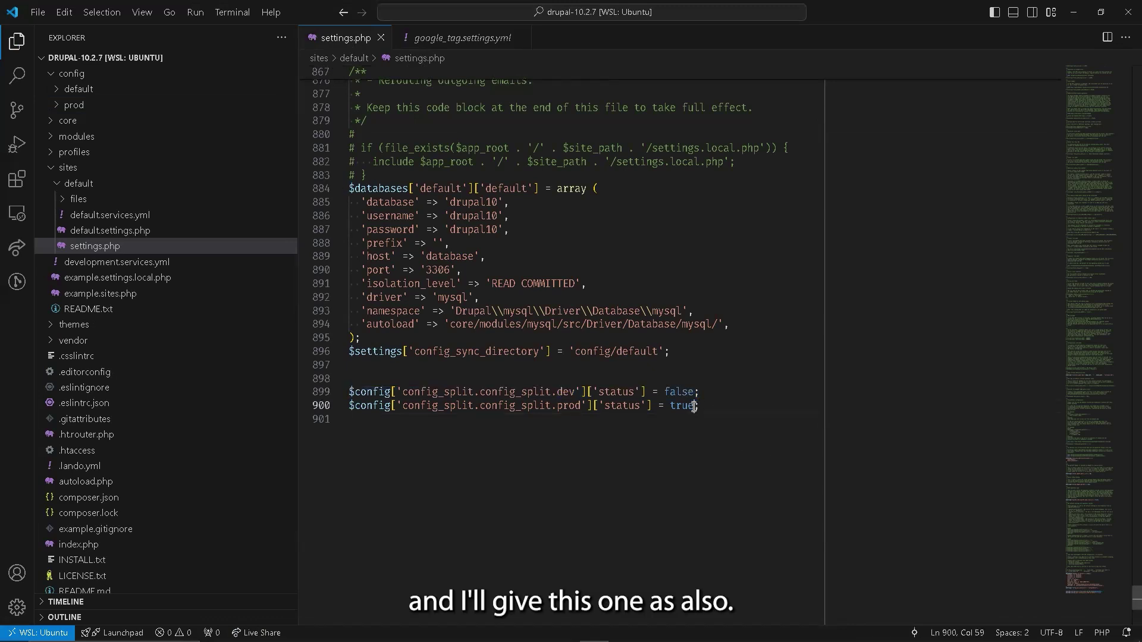
pyautogui.press('BackSpace')
pyautogui.press('BackSpace')
pyautogui.write('false')
pyautogui.hotkey('ctrl', 's')
pyautogui.click(630, 440)
# - Set the config_split.config_split.dev status to true in settings.php and save the file
pyautogui.click(695, 392)
pyautogui.press('BackSpace')
pyautogui.press('BackSpace')
pyautogui.press('BackSpace')
pyautogui.press('BackSpace')
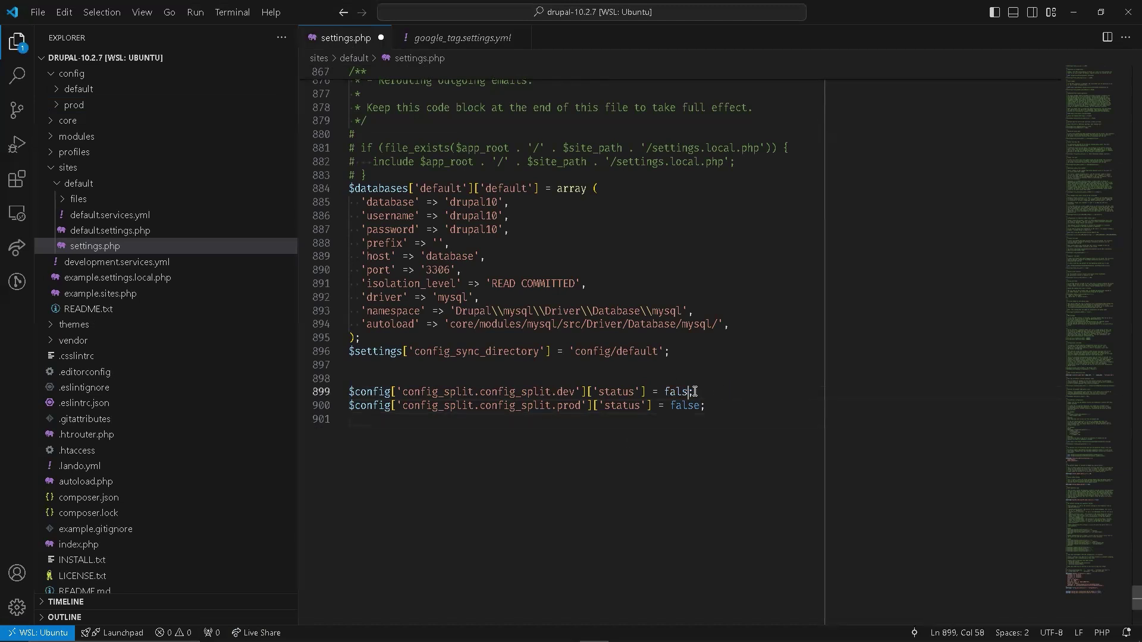
pyautogui.write('true')
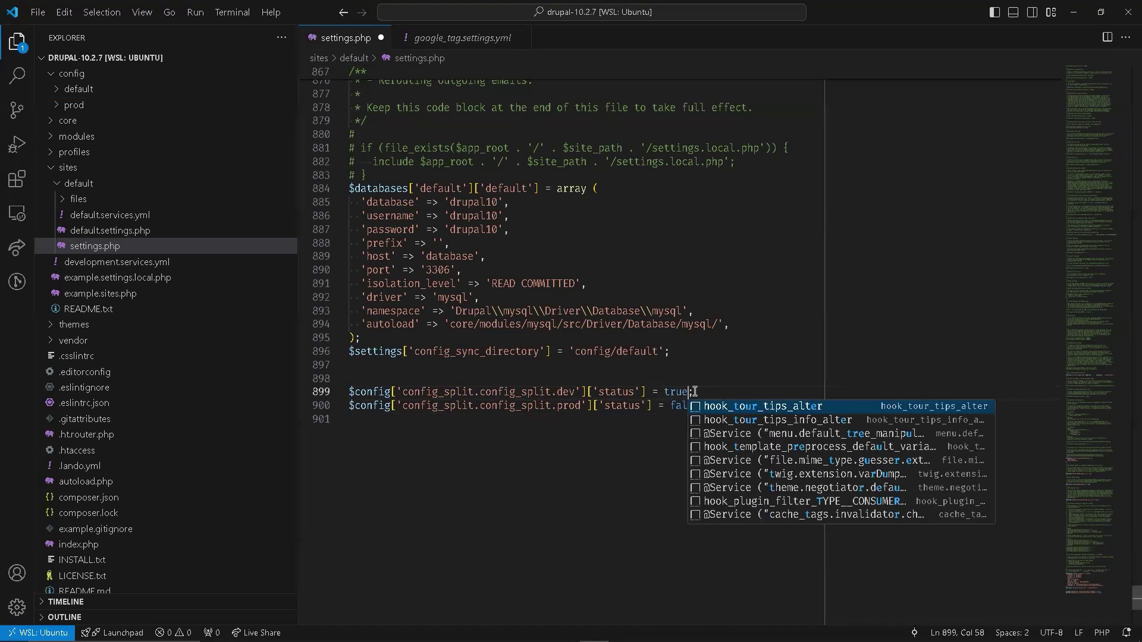
pyautogui.hotkey('ctrl', 's')
pyautogui.click(565, 446)
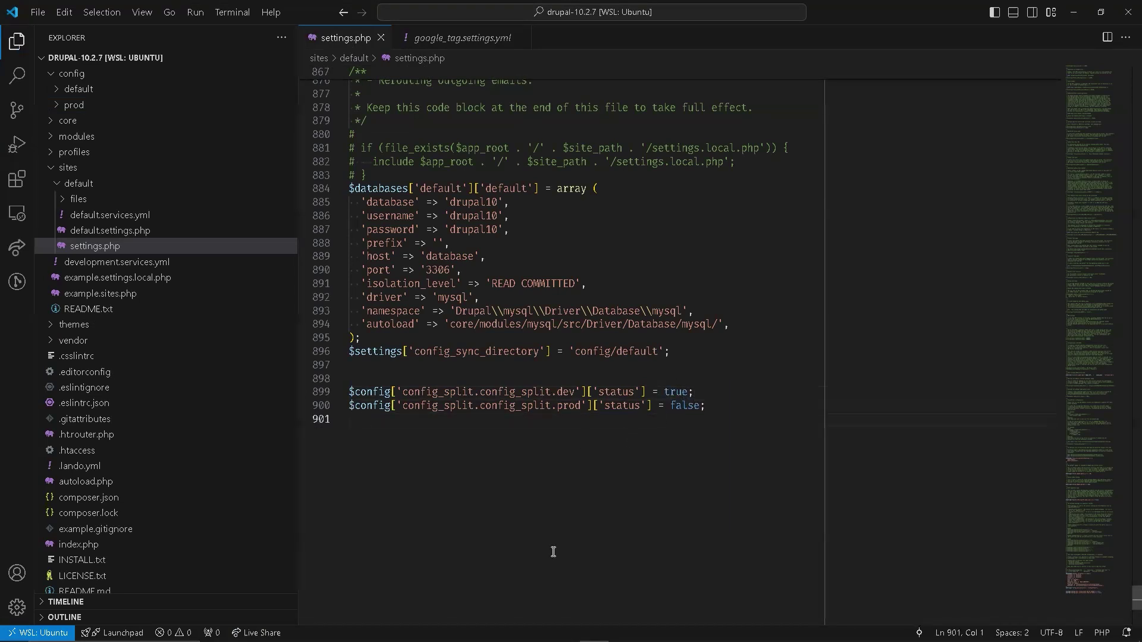
# - Switch to the browser and reload the Configuration Split setting list to check each split's current status
pyautogui.click(623, 630)
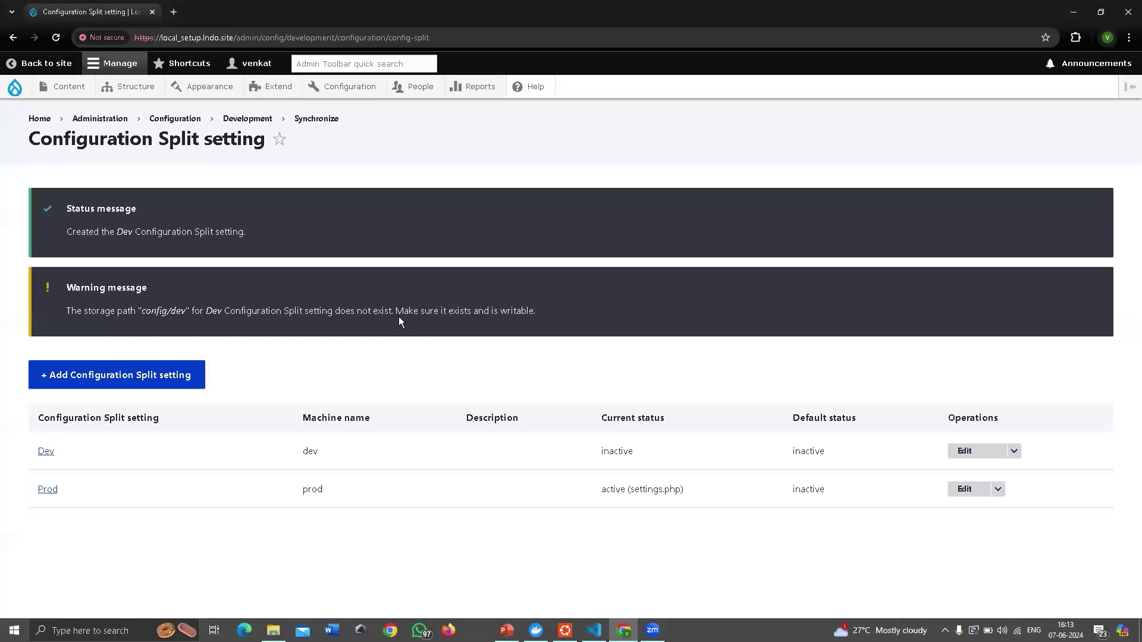
pyautogui.press('F5')
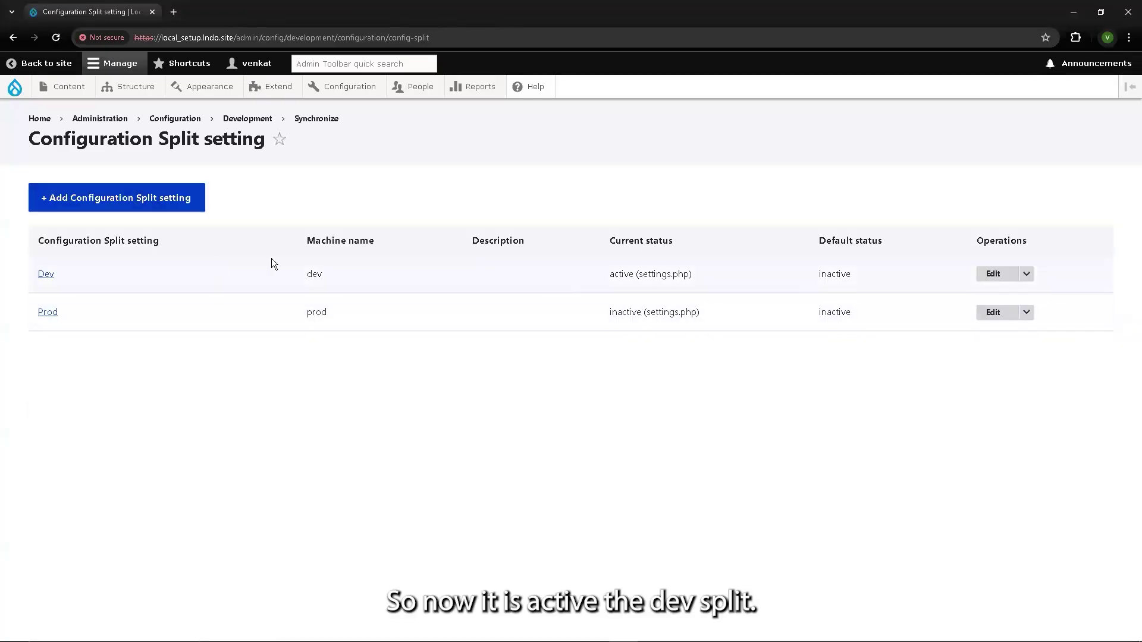
# - Switch to the Ubuntu terminal, export the site configuration with "lando drush cex" and accept replacing the files in config/default
pyautogui.click(565, 630)
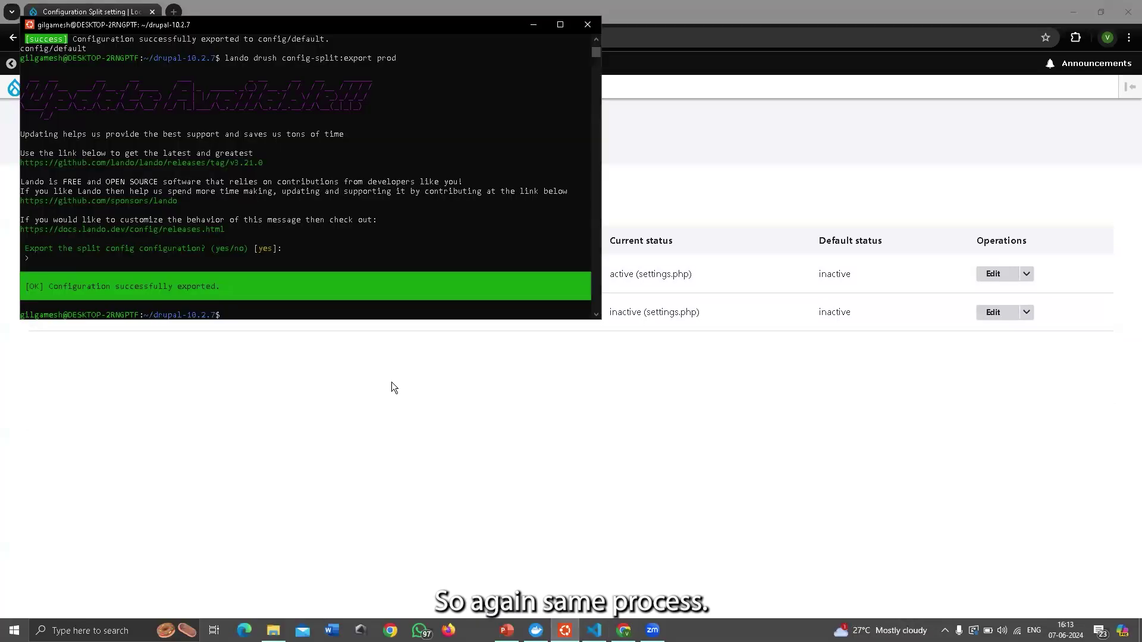
pyautogui.write('lando drush cex')
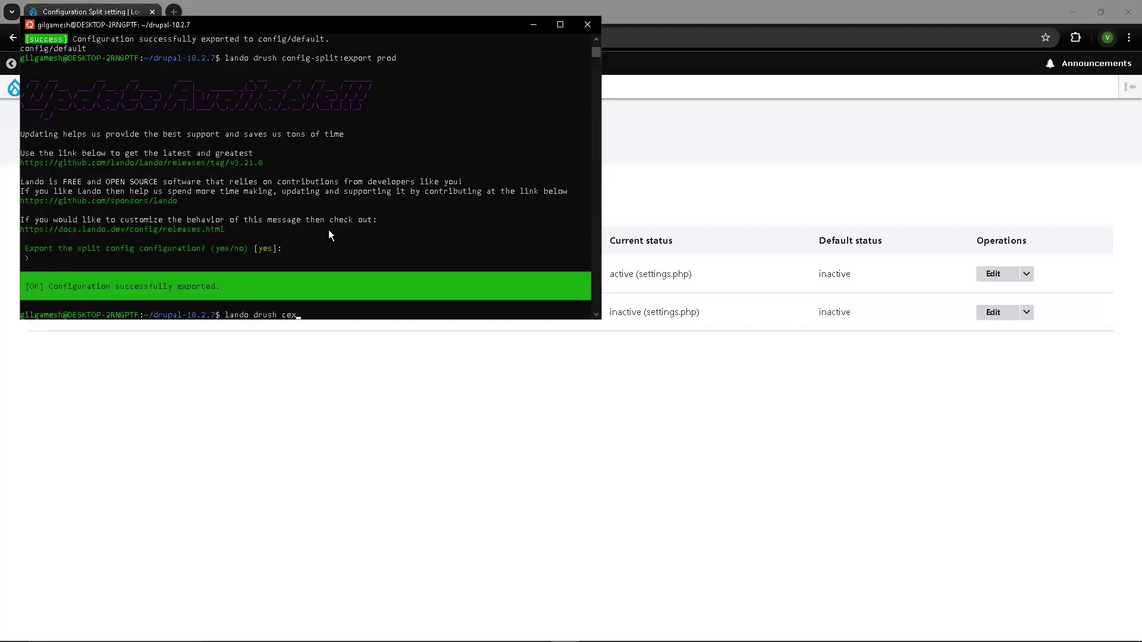
pyautogui.press('Return')
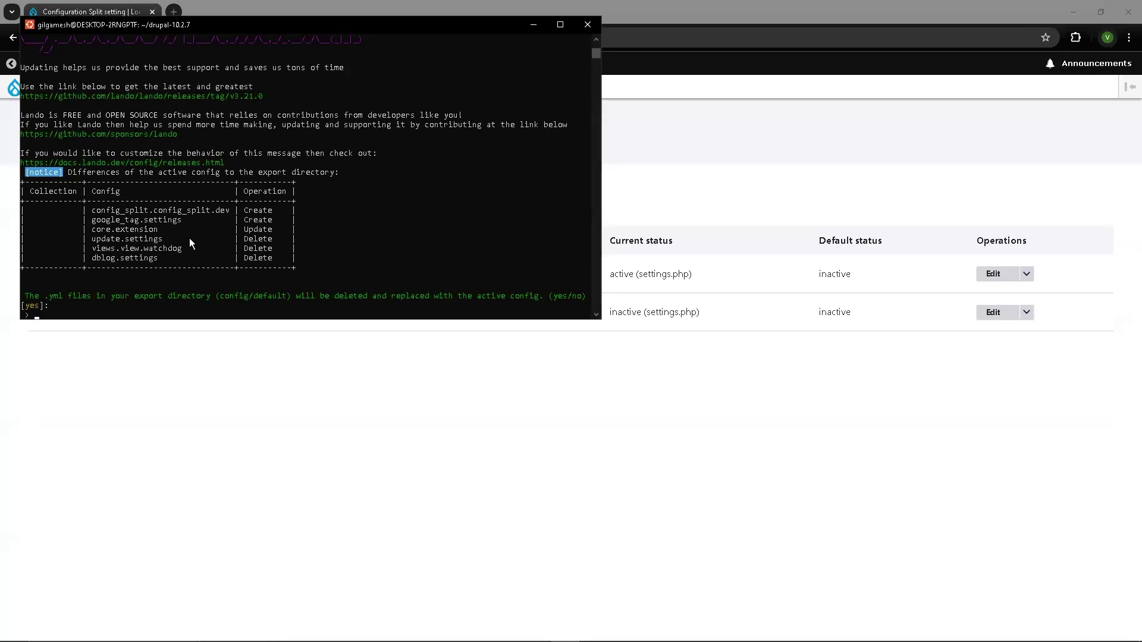
pyautogui.press('Return')
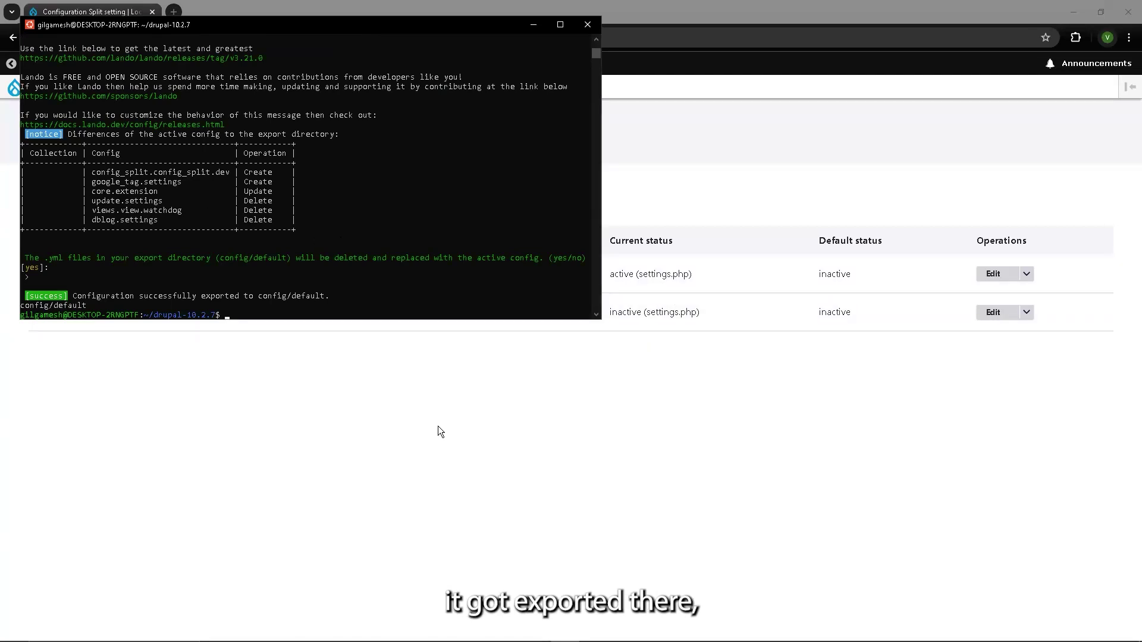
# - Switch to VS Code, set the config_split.config_split.prod status to true in settings.php and save the file
pyautogui.click(593, 630)
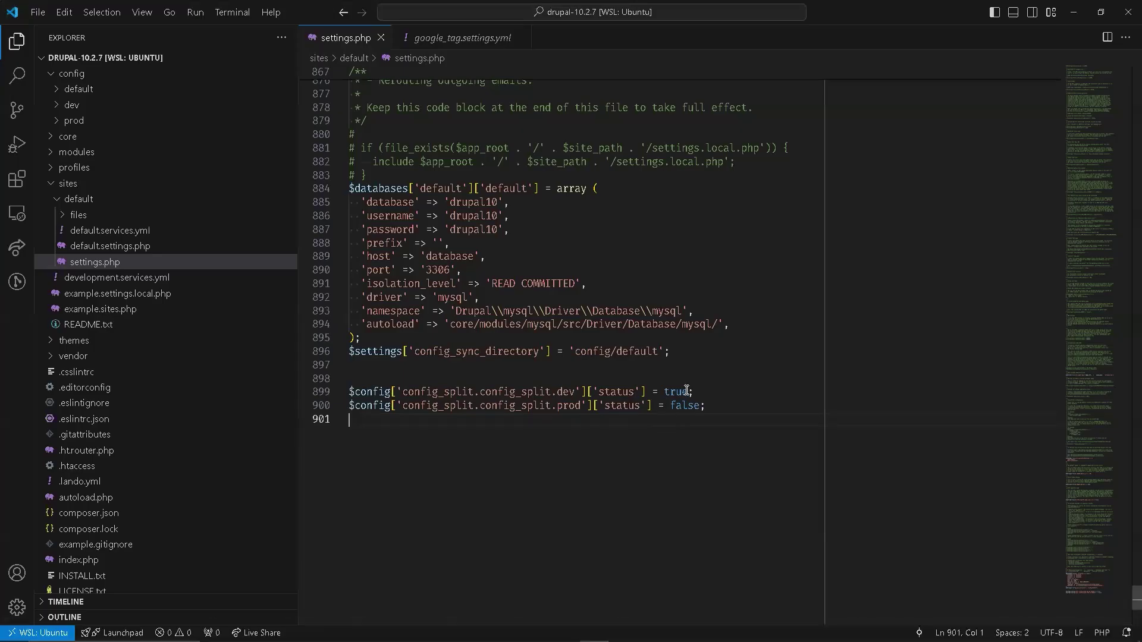
pyautogui.click(699, 409)
pyautogui.press('BackSpace')
pyautogui.press('BackSpace')
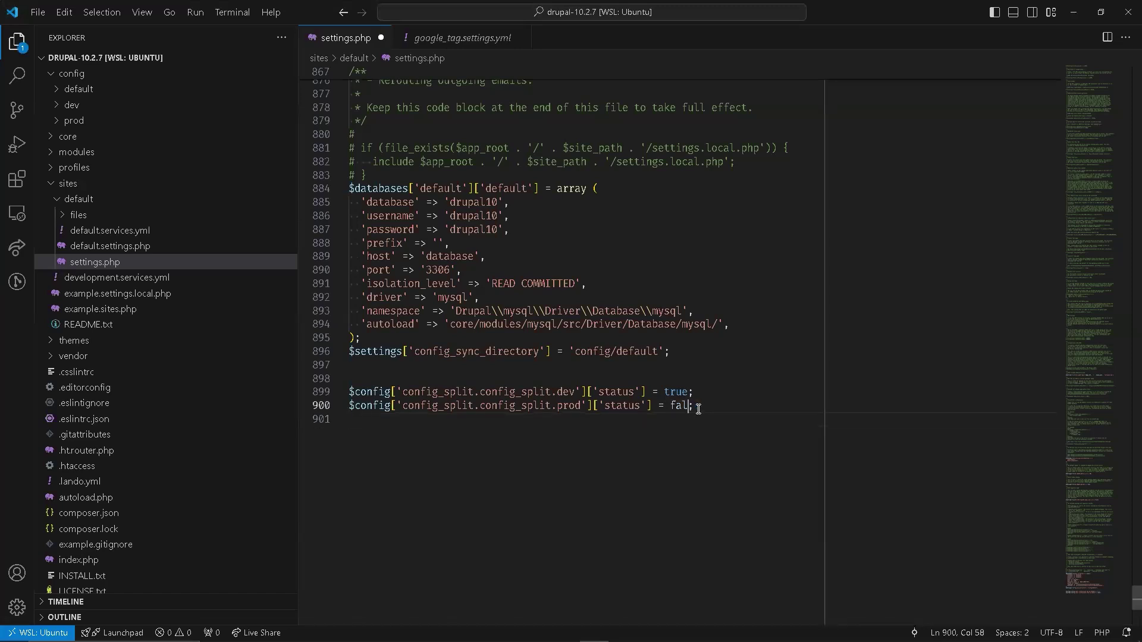
pyautogui.press('BackSpace')
pyautogui.write('true')
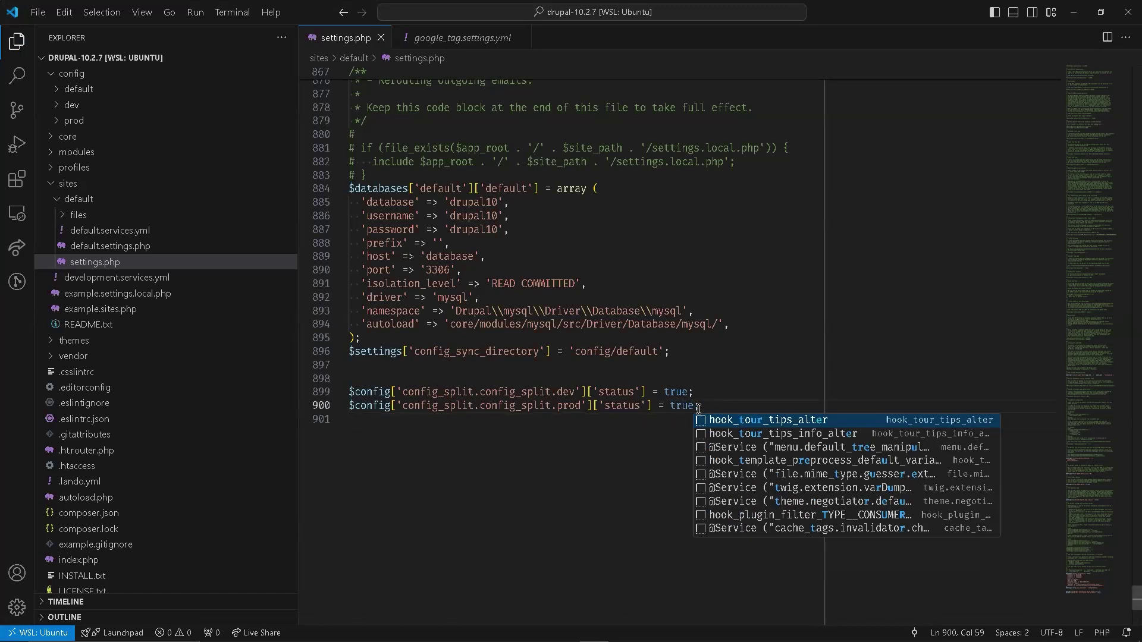
# - Switch to the Ubuntu terminal, rerun "lando drush cex" and accept replacing the files in config/default
pyautogui.click(566, 631)
pyautogui.press('Up')
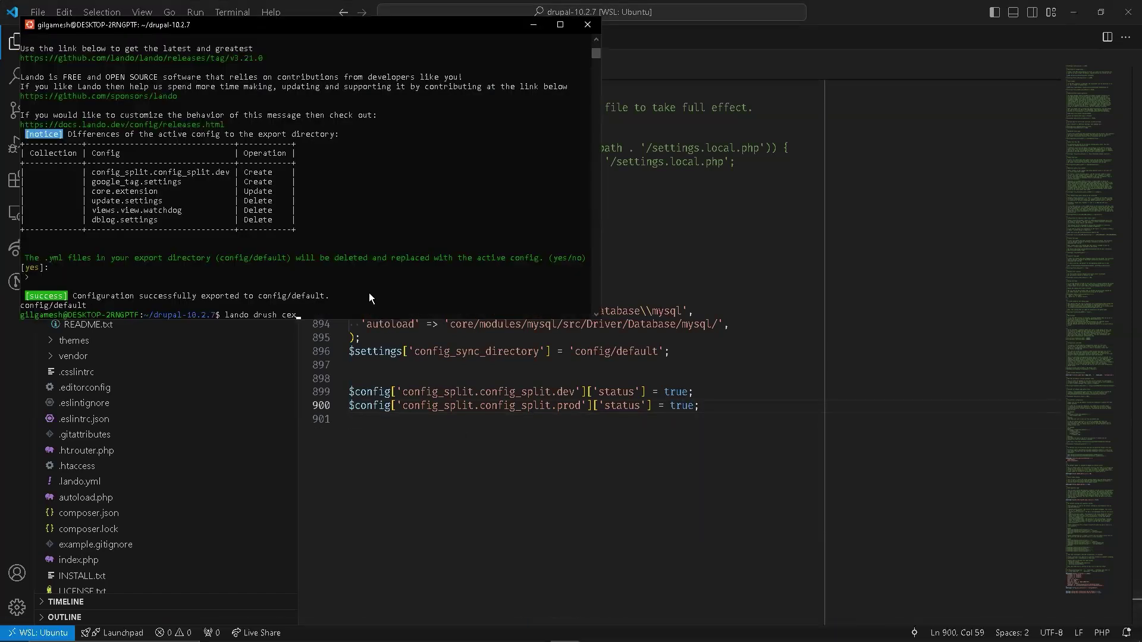
pyautogui.press('Return')
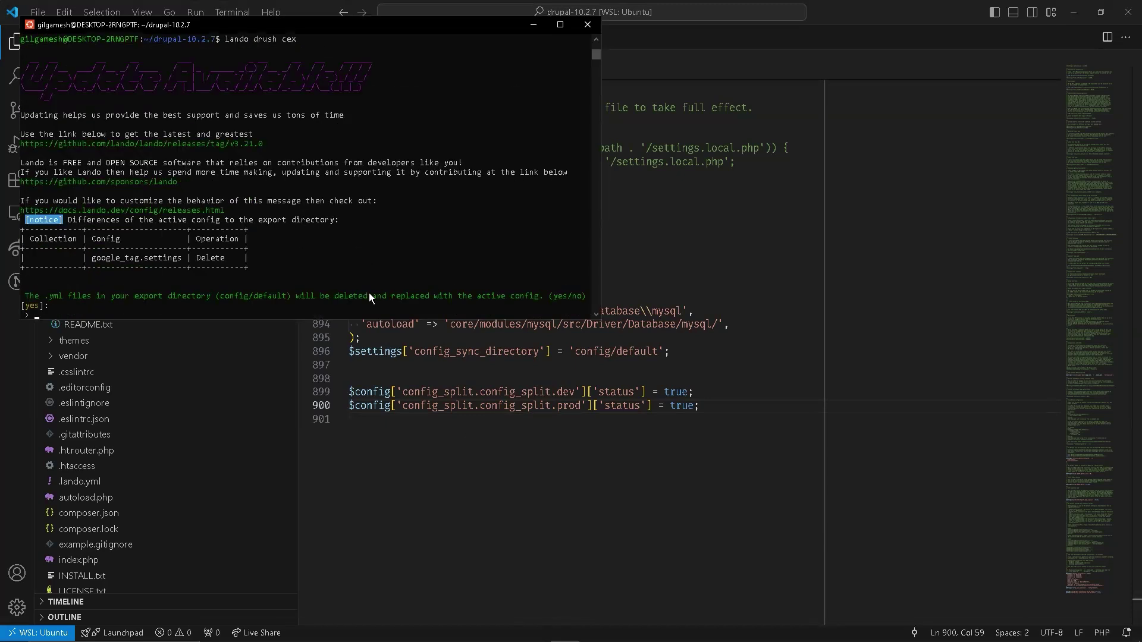
pyautogui.press('Return')
pyautogui.write('git rm -r')
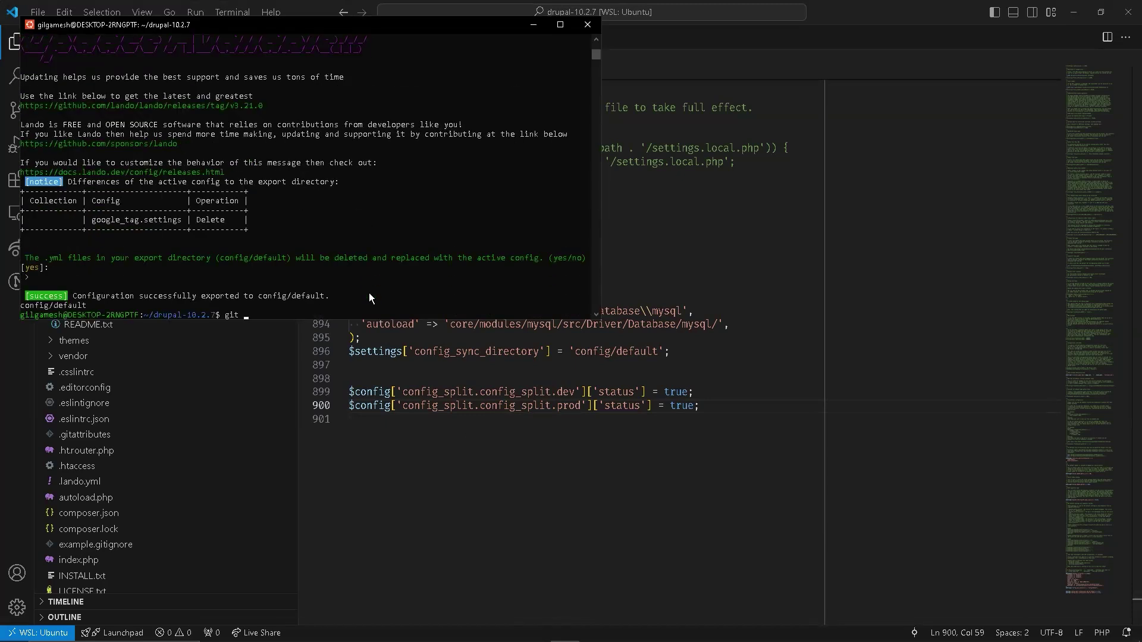
pyautogui.press('BackSpace')
pyautogui.press('BackSpace')
pyautogui.press('BackSpace')
pyautogui.press('BackSpace')
pyautogui.press('BackSpace')
pyautogui.press('BackSpace')
pyautogui.press('BackSpace')
pyautogui.press('BackSpace')
pyautogui.press('BackSpace')
# - Export the dev split with "lando drush config-split:export dev" and accept exporting its configuration
pyautogui.write('lando ')
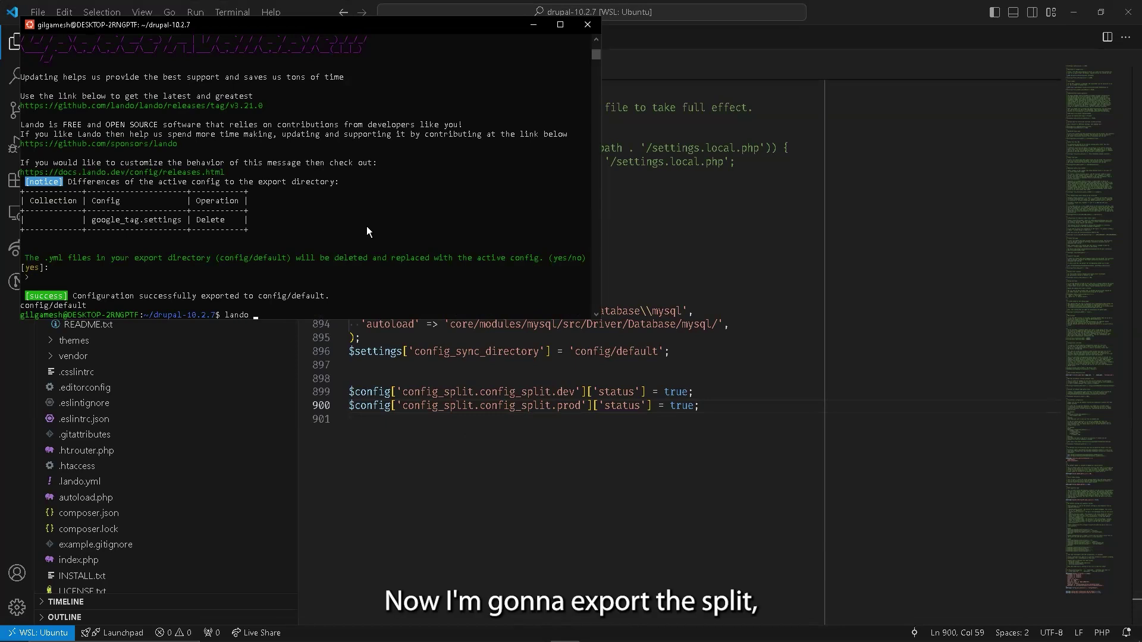
pyautogui.write('drush ')
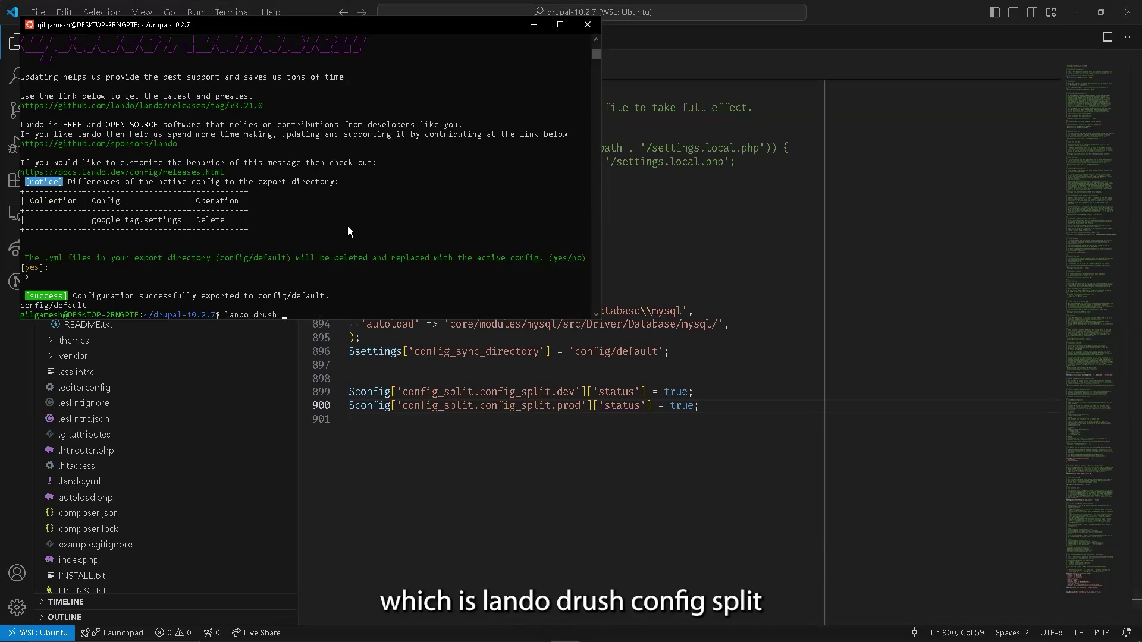
pyautogui.write('config-split:')
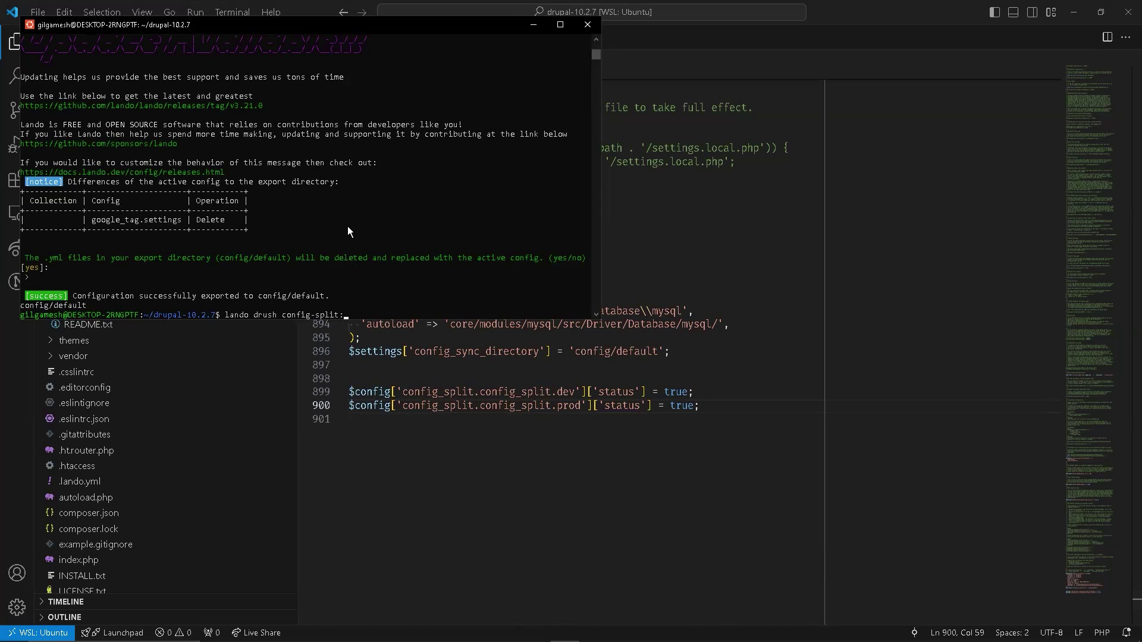
pyautogui.write('export dev')
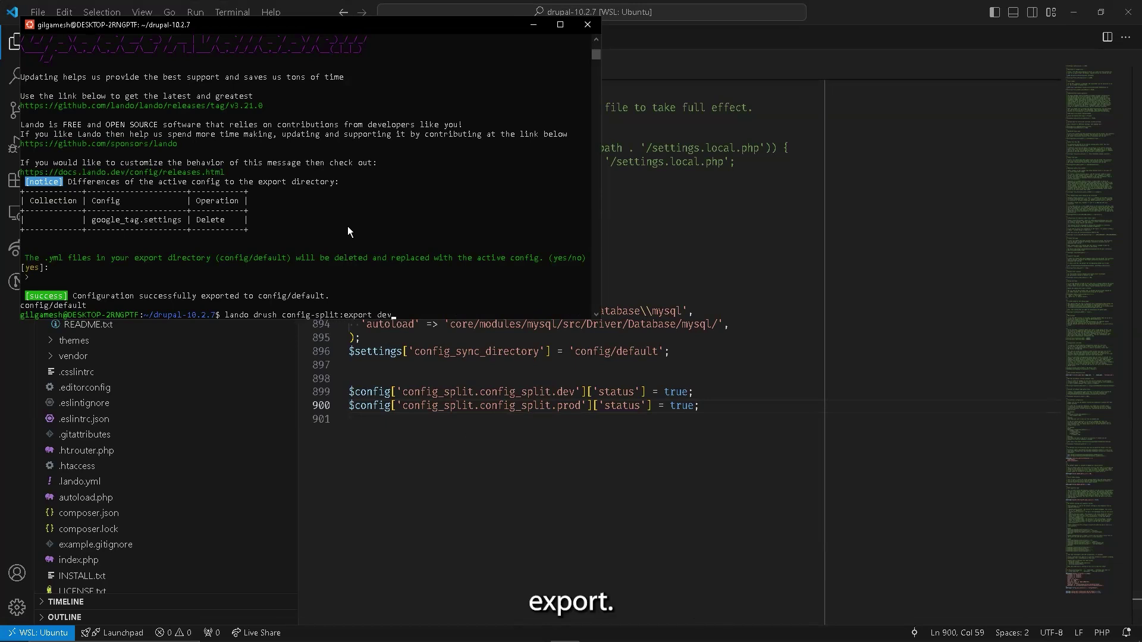
pyautogui.press('Return')
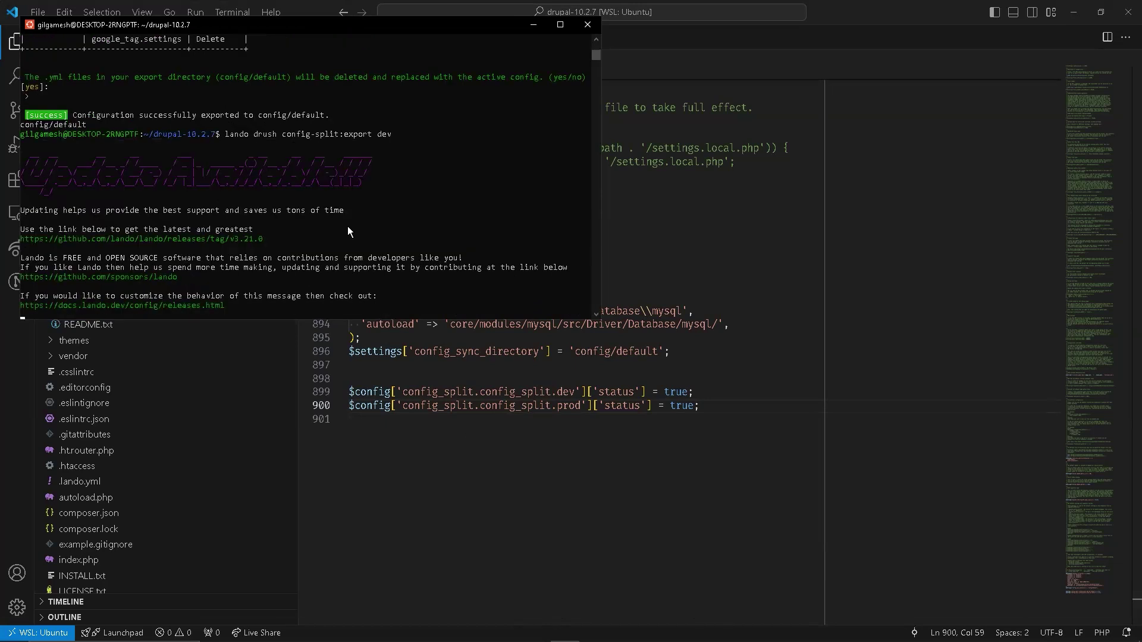
pyautogui.press('Return')
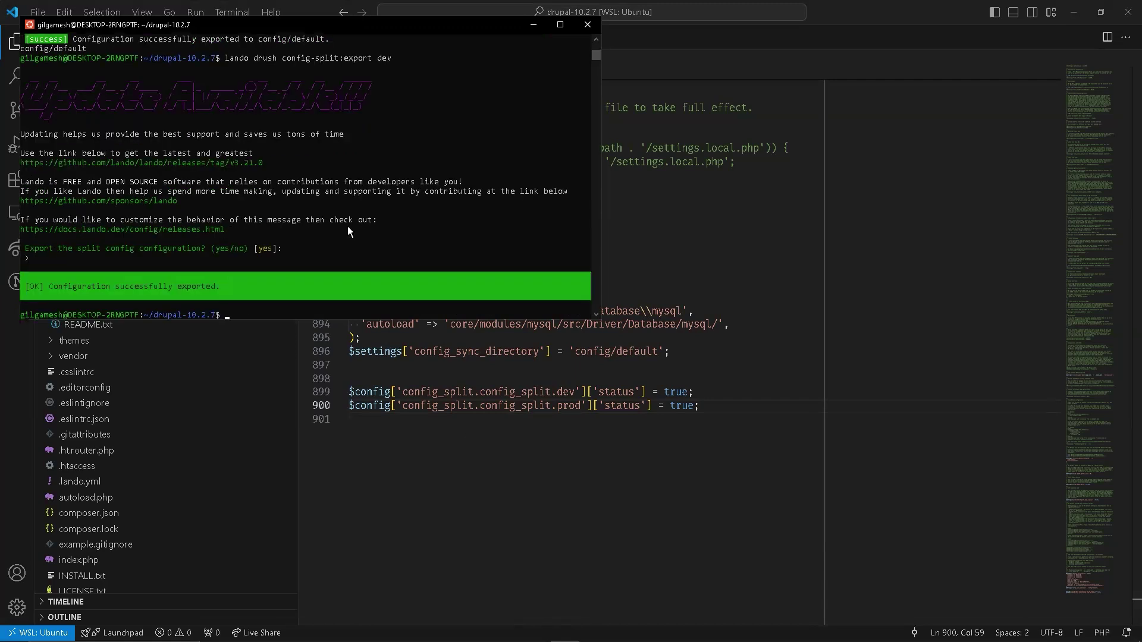
# - Switch to VS Code and open config_split.patch.core.extension.yml from the config/dev folder to review its module list
pyautogui.click(392, 447)
pyautogui.click(57, 106)
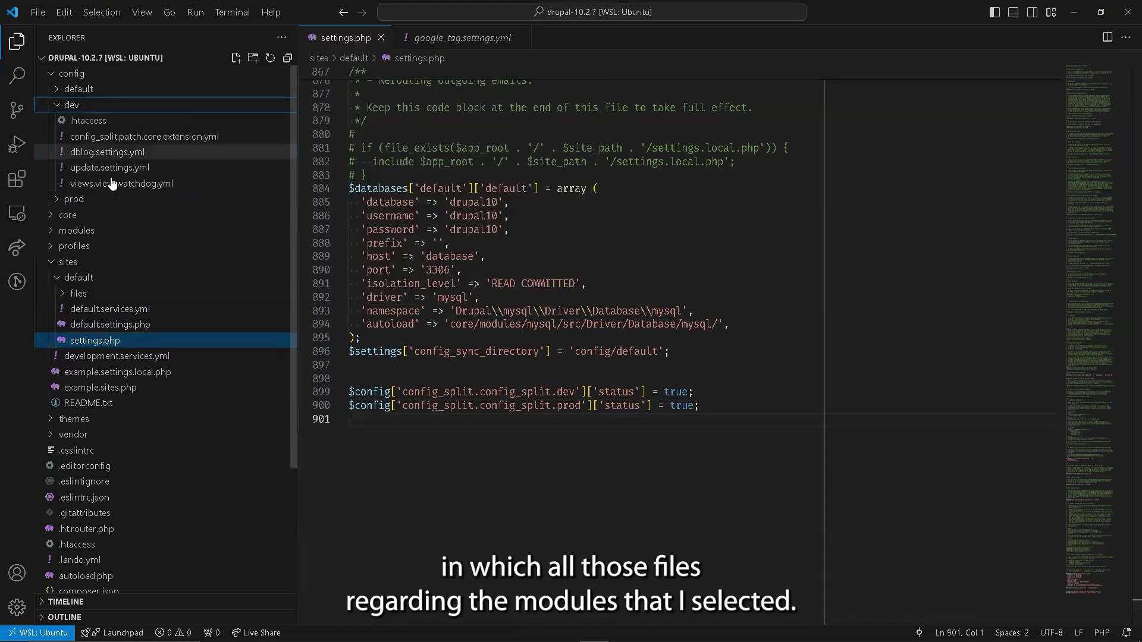
pyautogui.click(97, 141)
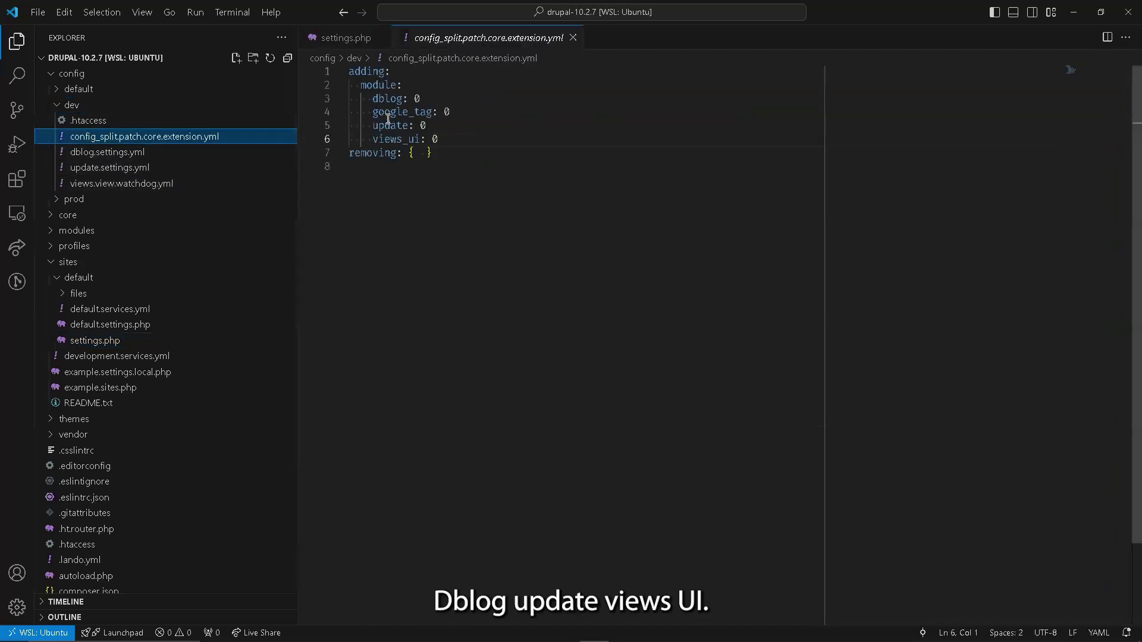
pyautogui.click(455, 117)
pyautogui.moveTo(594, 631)
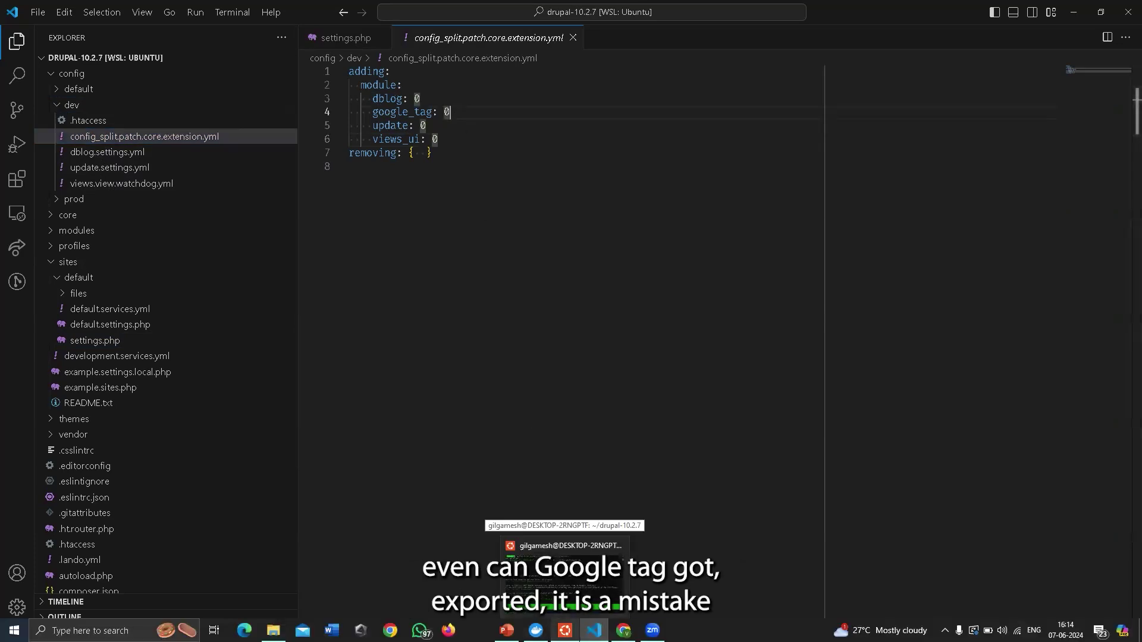
pyautogui.click(566, 630)
pyautogui.click(650, 181)
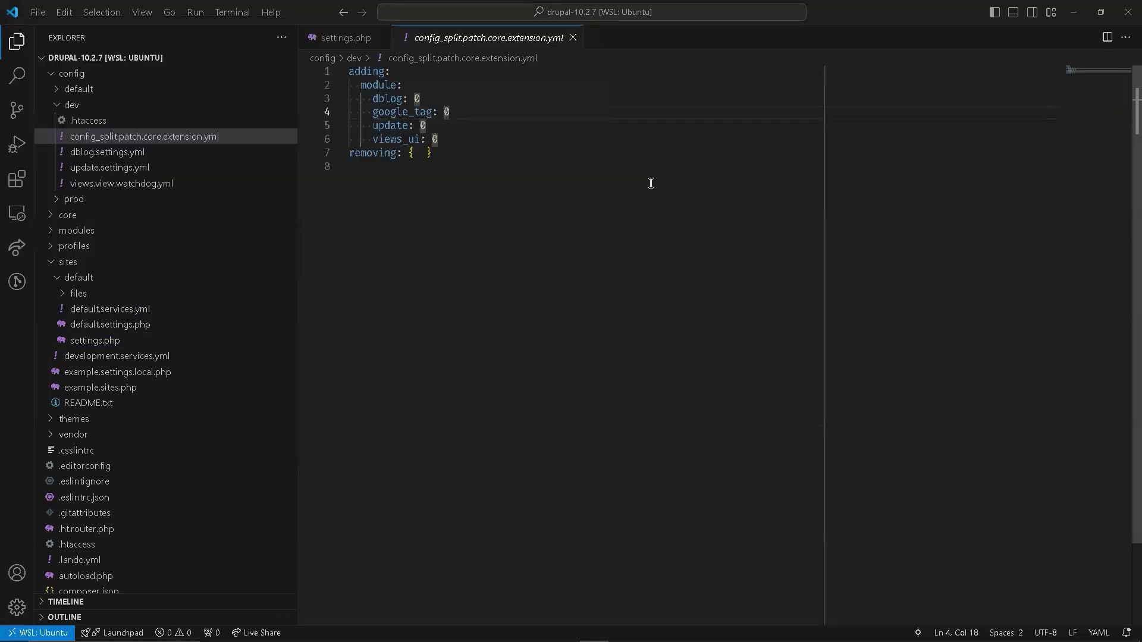
pyautogui.click(565, 630)
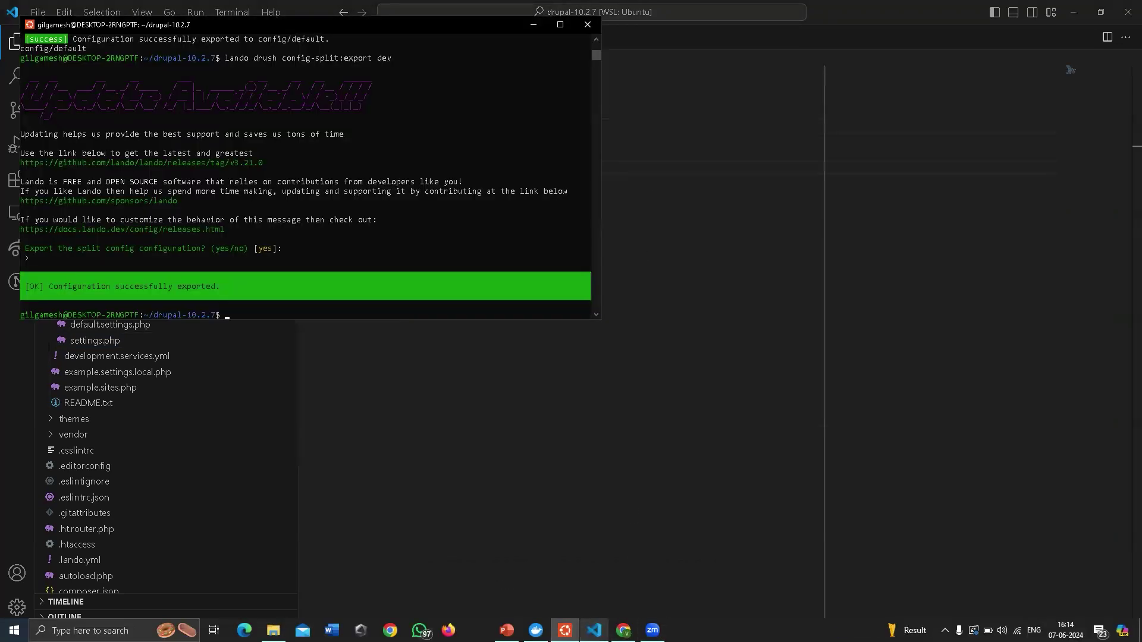
pyautogui.click(773, 348)
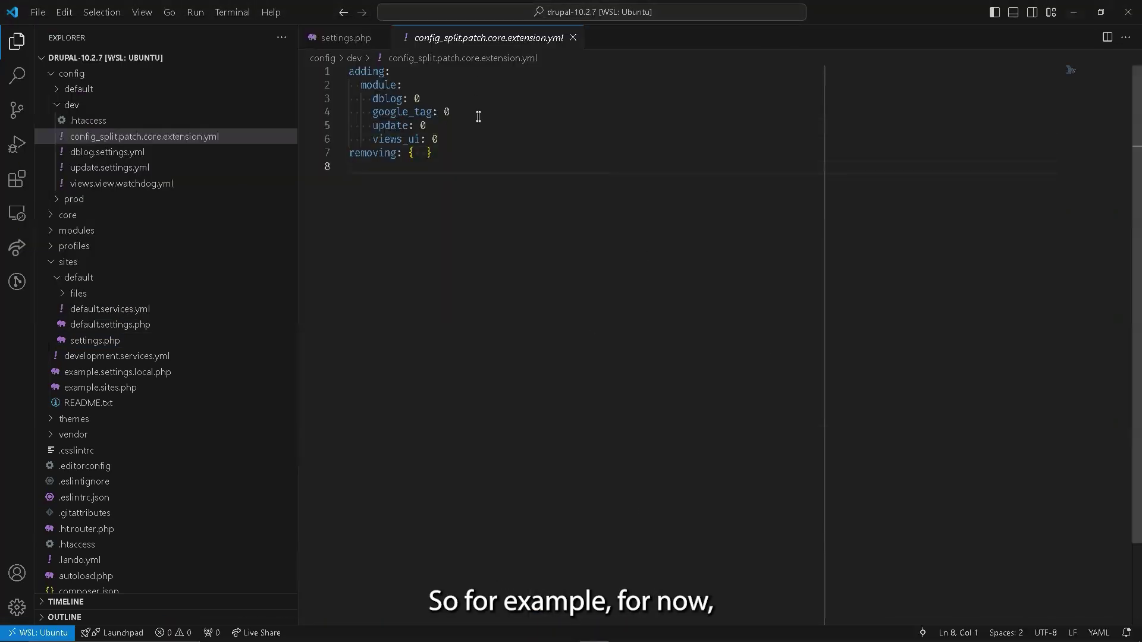
# - Delete the google_tag line from the dev split's config_split.patch.core.extension.yml and save the file
pyautogui.moveTo(473, 117); pyautogui.dragTo(307, 119)
pyautogui.press('BackSpace')
pyautogui.press('BackSpace')
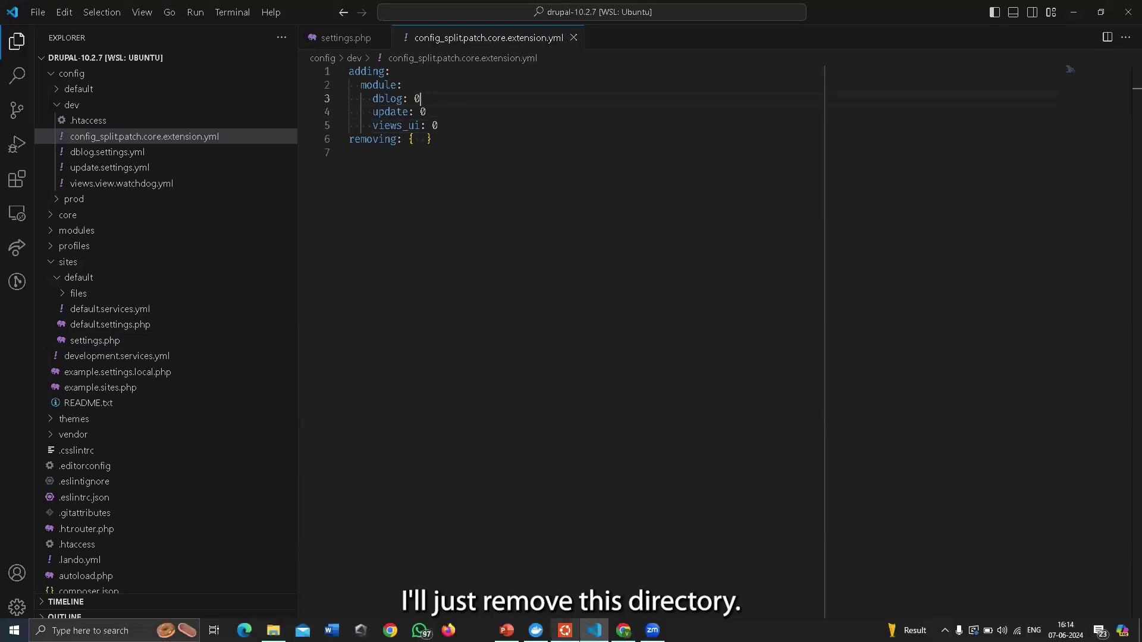
# - Switch to PowerPoint and view the slide on enabling a split based on environment
pyautogui.hotkey('alt', 'Tab')
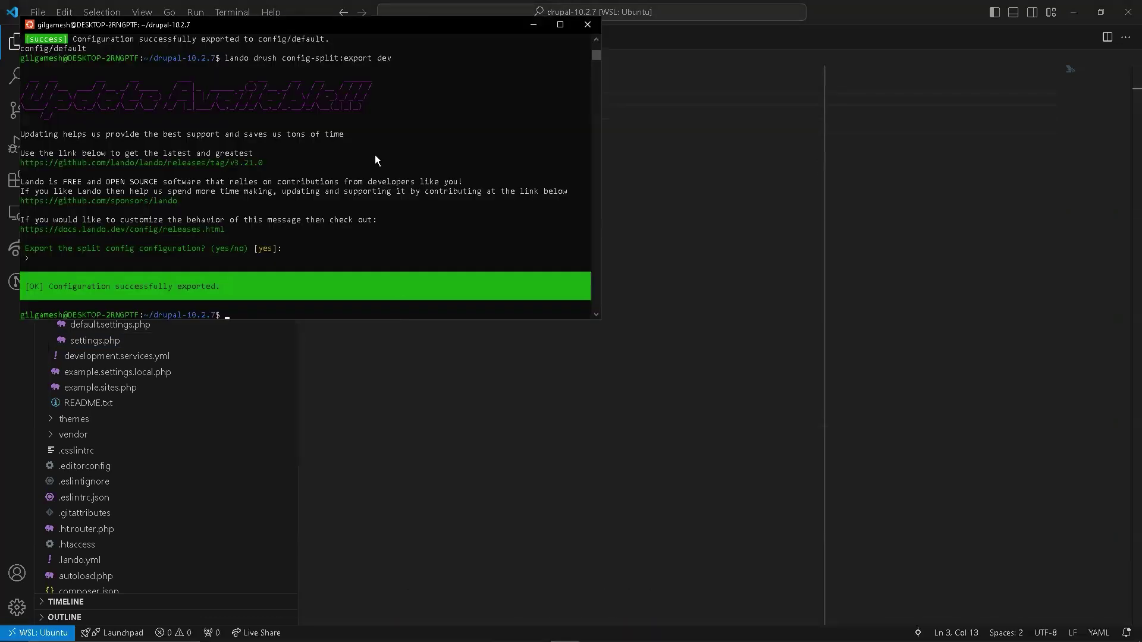
pyautogui.hotkey('alt', 'Tab')
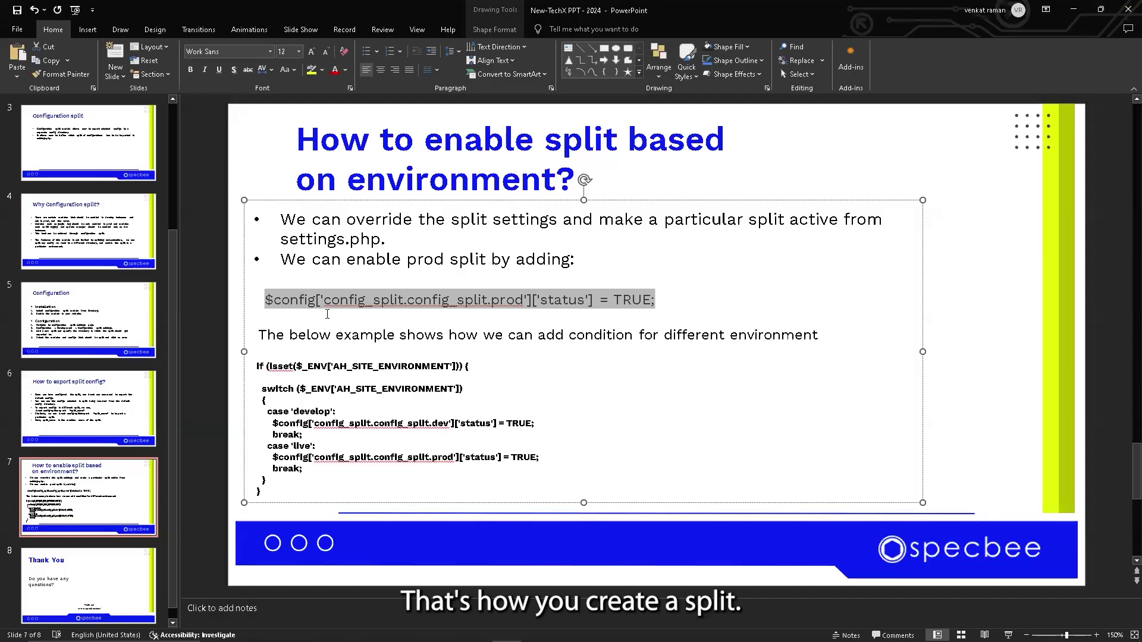
pyautogui.press('Down')
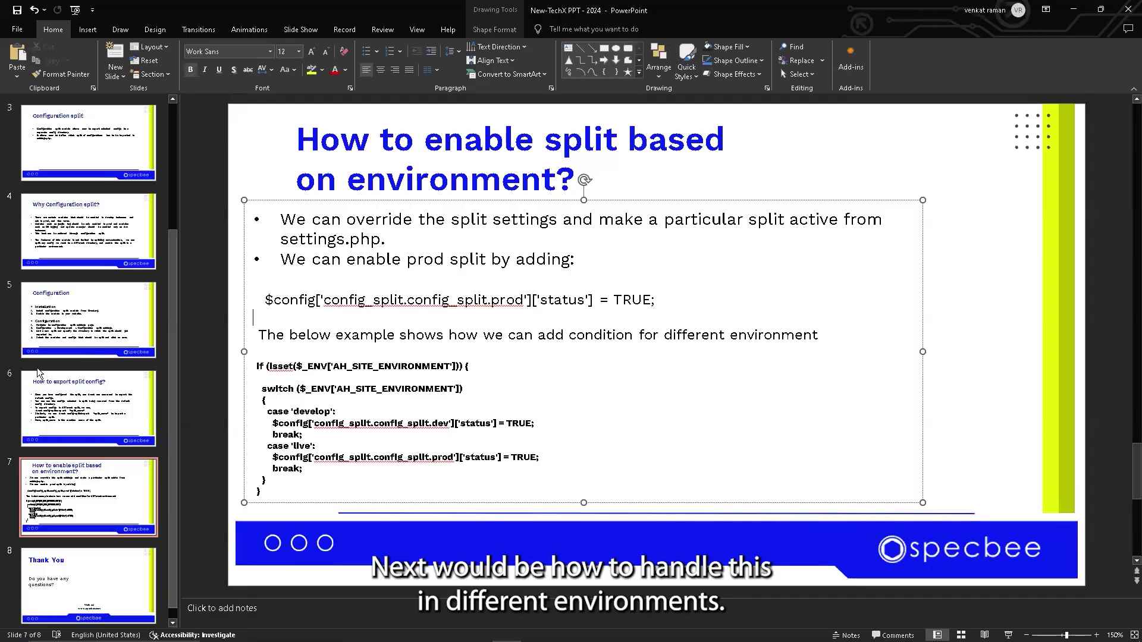
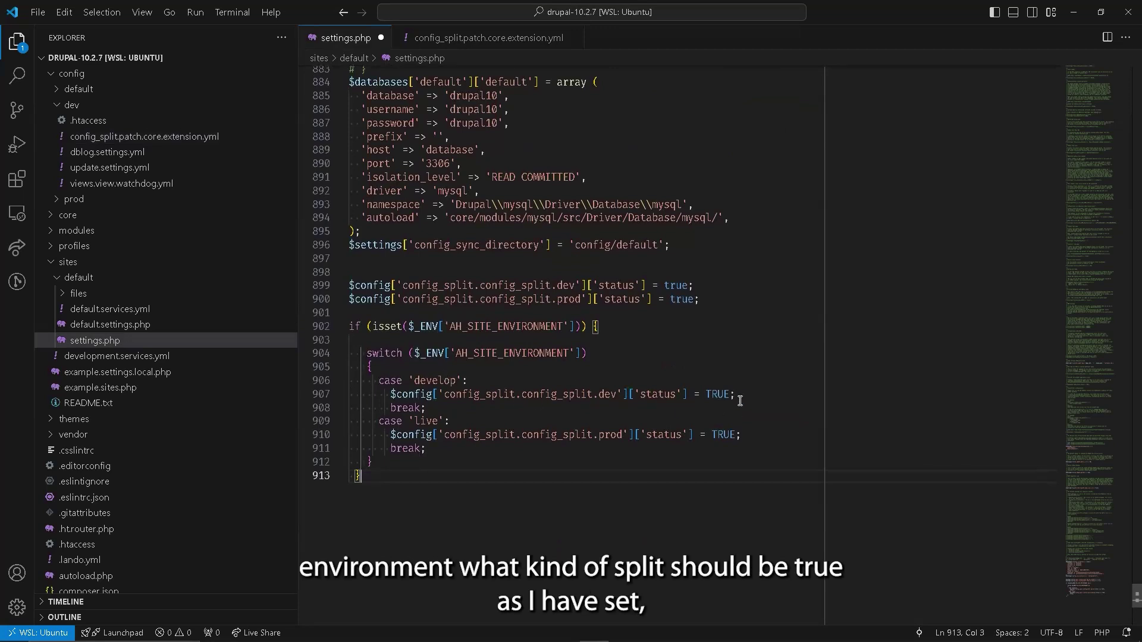
# - Comment out the whole AH_SITE_ENVIRONMENT condition block with its develop and live cases in settings.php and save the file
pyautogui.click(748, 396)
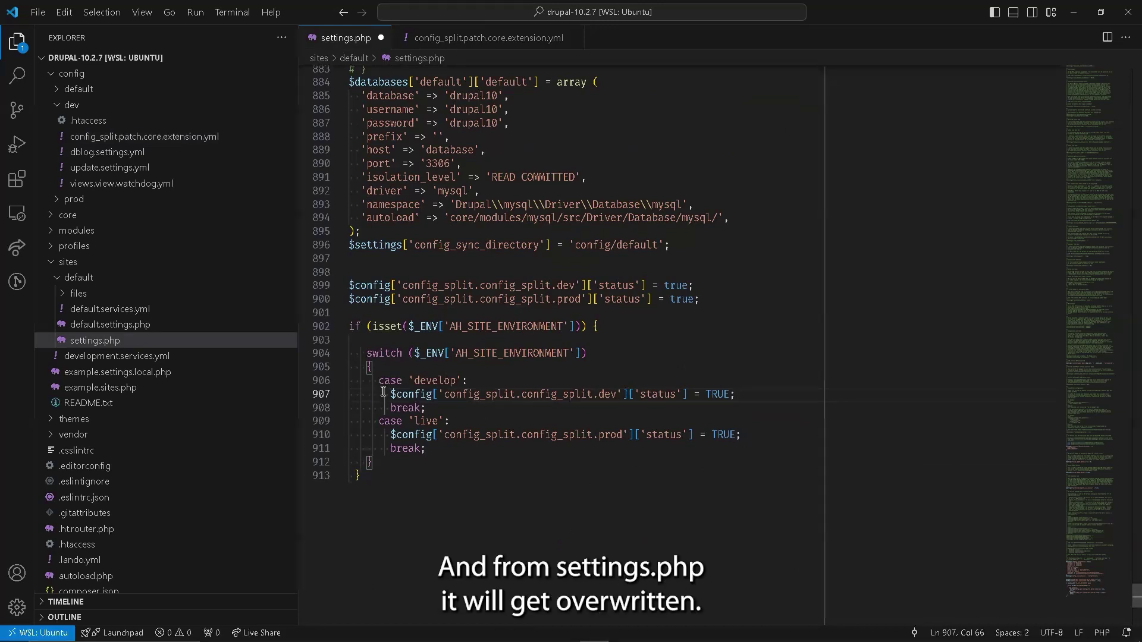
pyautogui.click(426, 384)
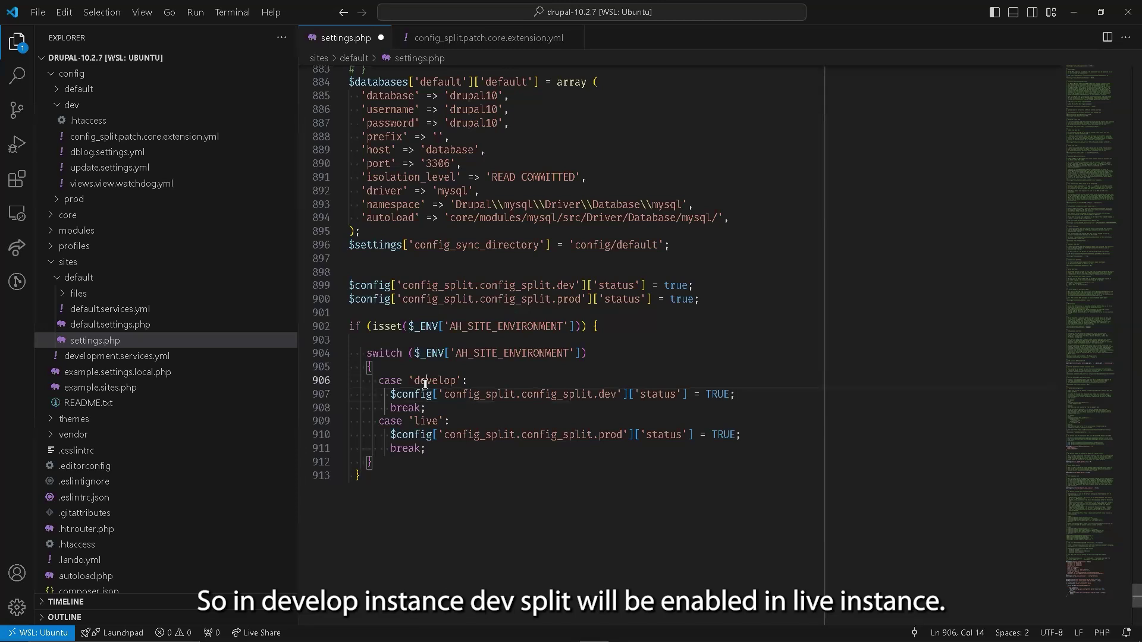
pyautogui.click(603, 394)
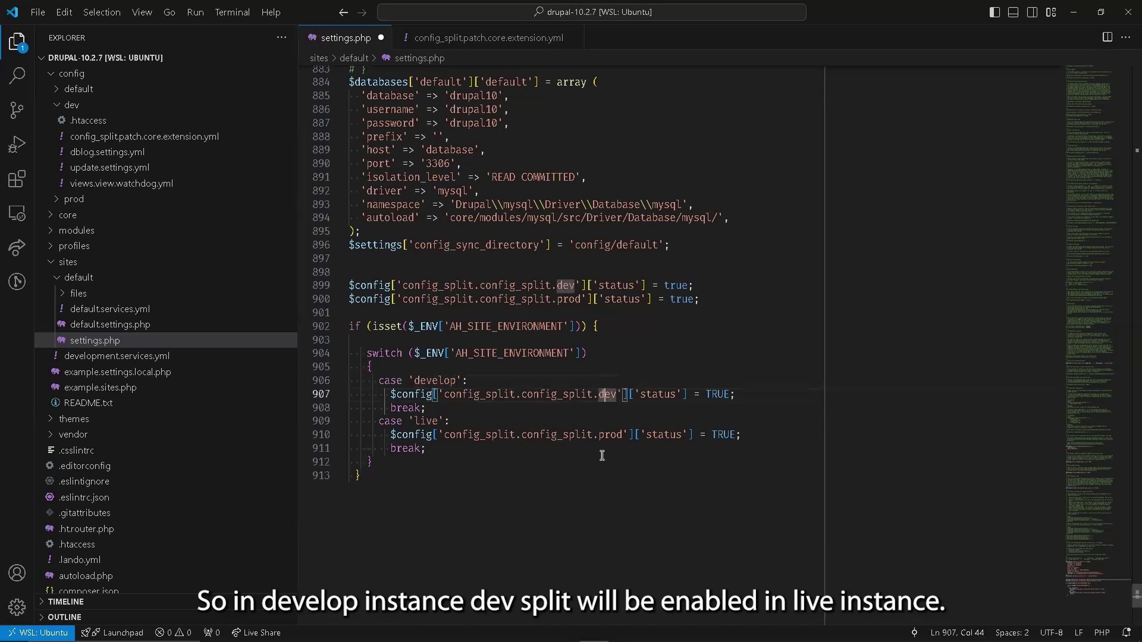
pyautogui.click(613, 438)
pyautogui.moveTo(365, 479); pyautogui.dragTo(332, 333)
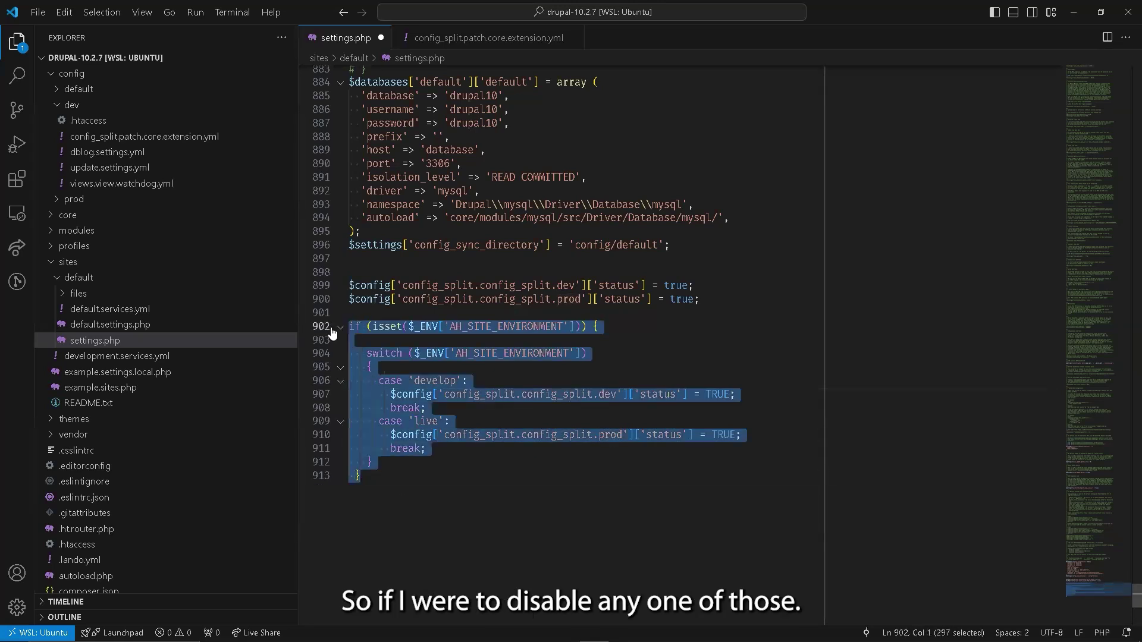
pyautogui.hotkey('ctrl', '/')
pyautogui.hotkey('ctrl', 's')
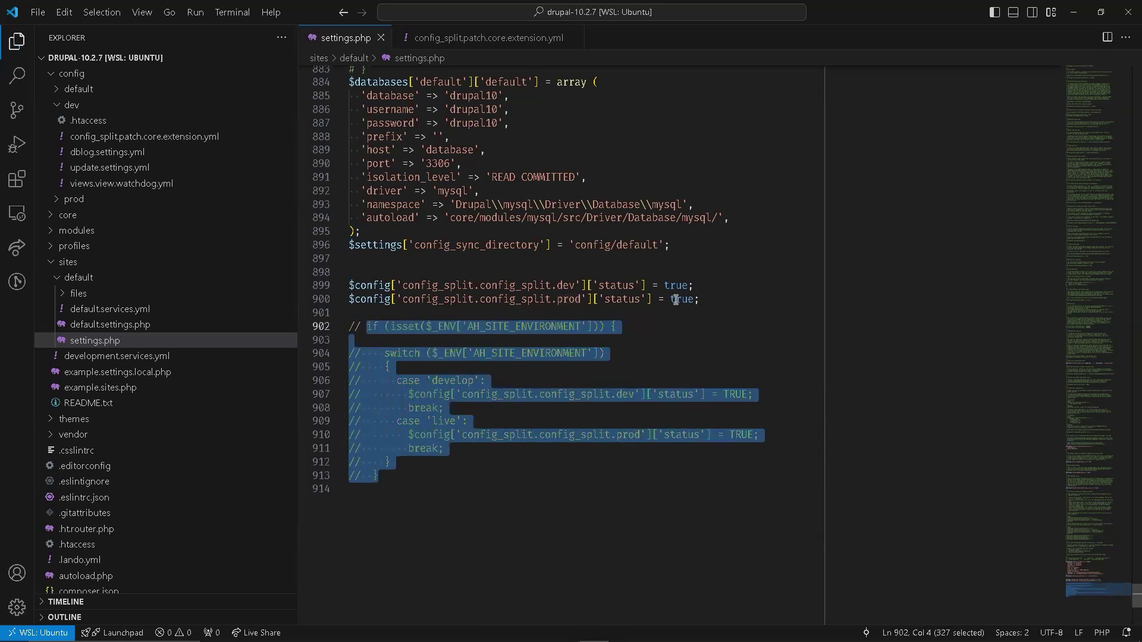
# - Set the uncommented config_split.config_split.dev status to false in settings.php and save the file
pyautogui.click(689, 286)
pyautogui.press('BackSpace')
pyautogui.press('BackSpace')
pyautogui.press('BackSpace')
pyautogui.press('BackSpace')
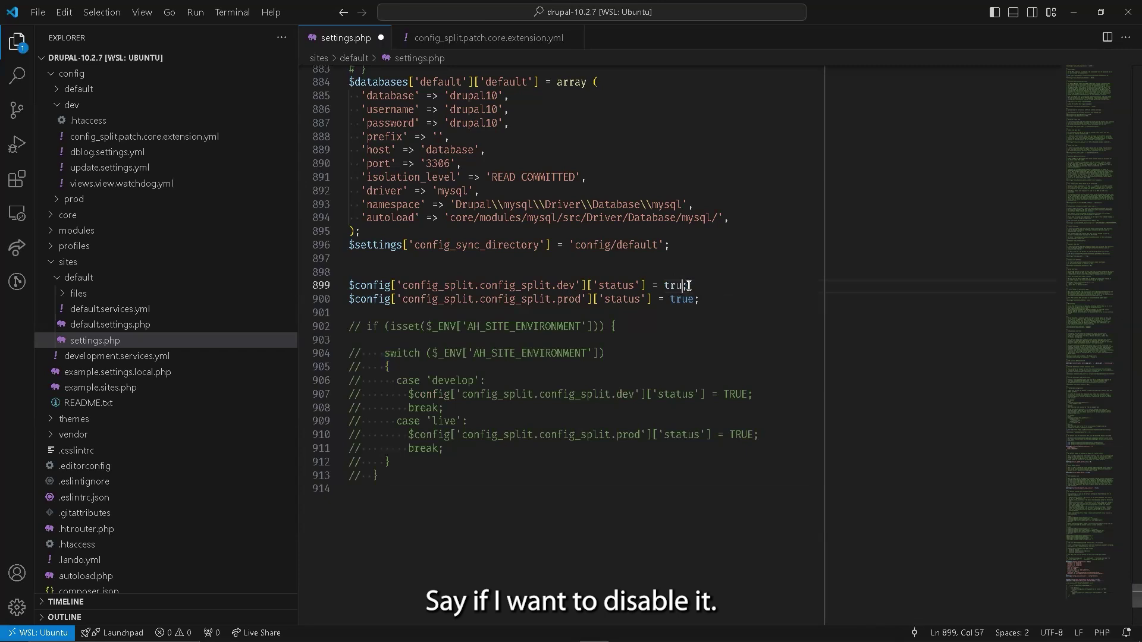
pyautogui.write('false')
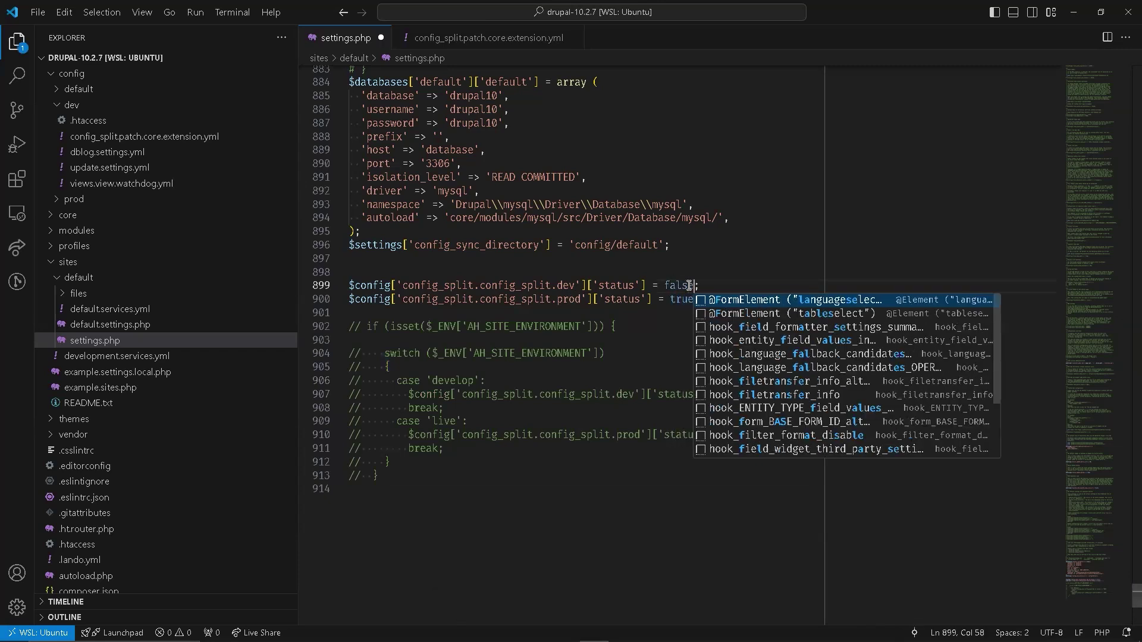
pyautogui.hotkey('ctrl', 's')
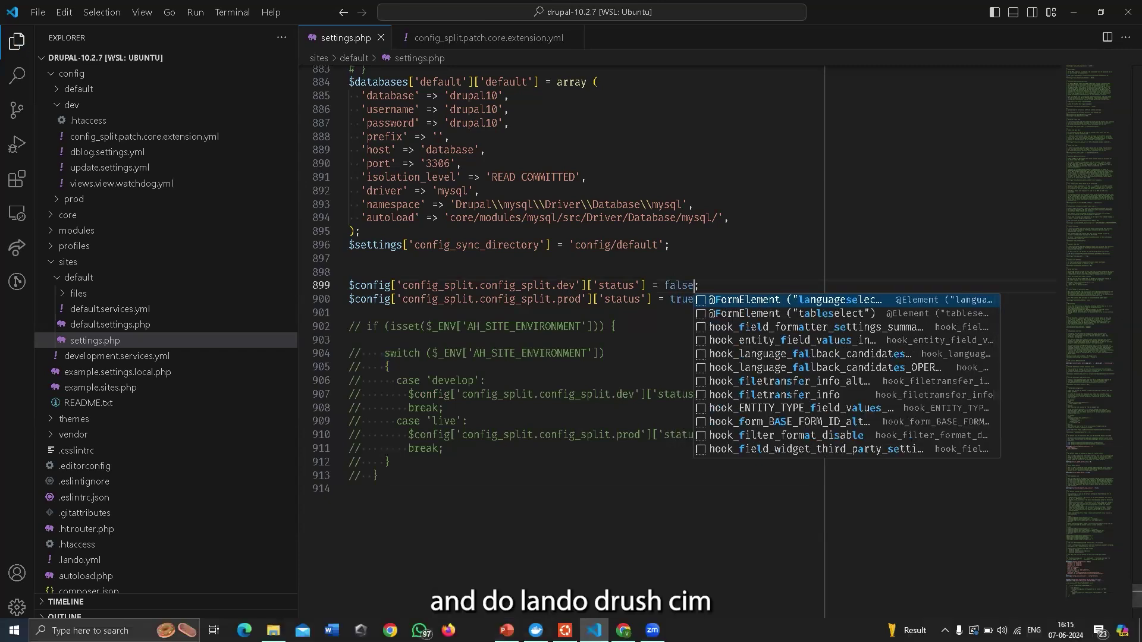
# - Switch to the Ubuntu terminal, import the configuration with "lando drush cim" and accept the listed changes
pyautogui.hotkey('alt', 'Tab')
pyautogui.write('land')
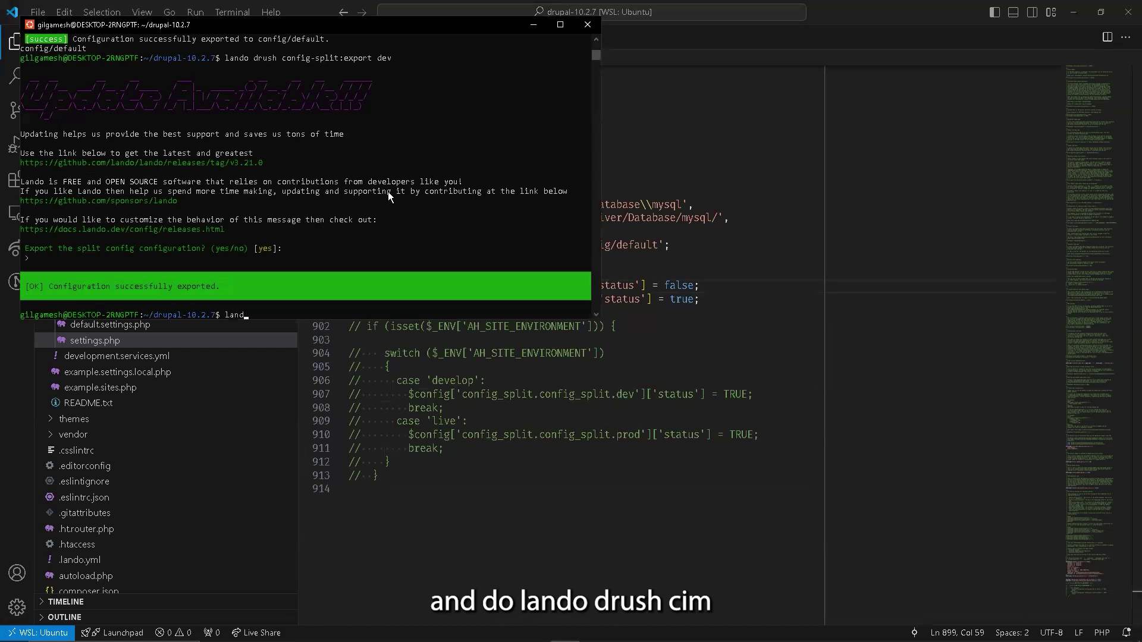
pyautogui.write('o drush cim')
pyautogui.press('Return')
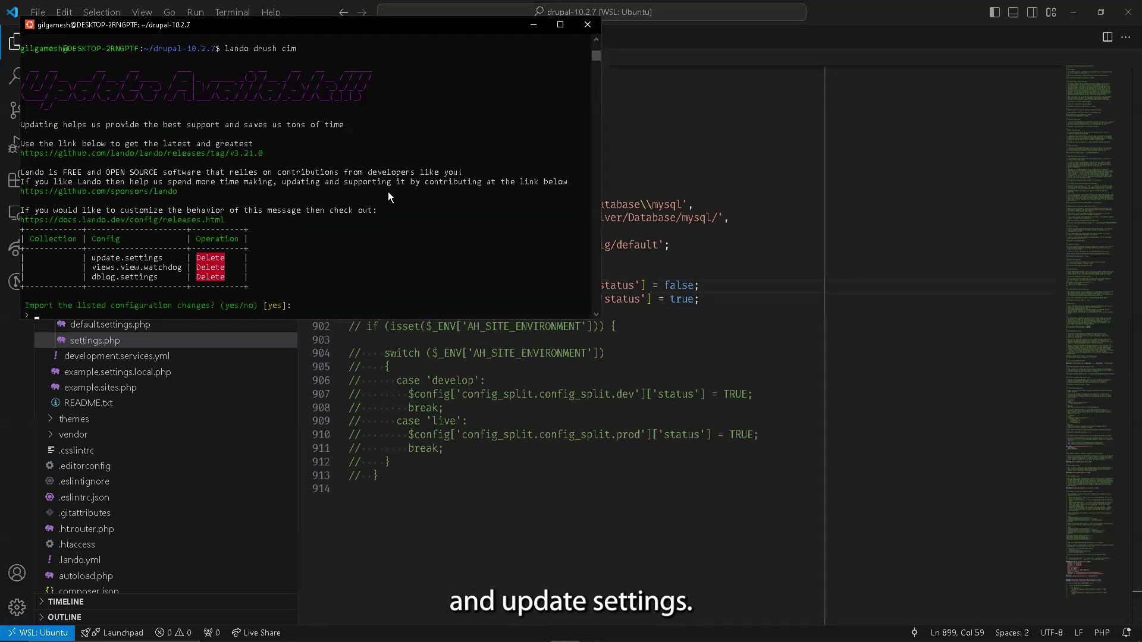
pyautogui.press('Return')
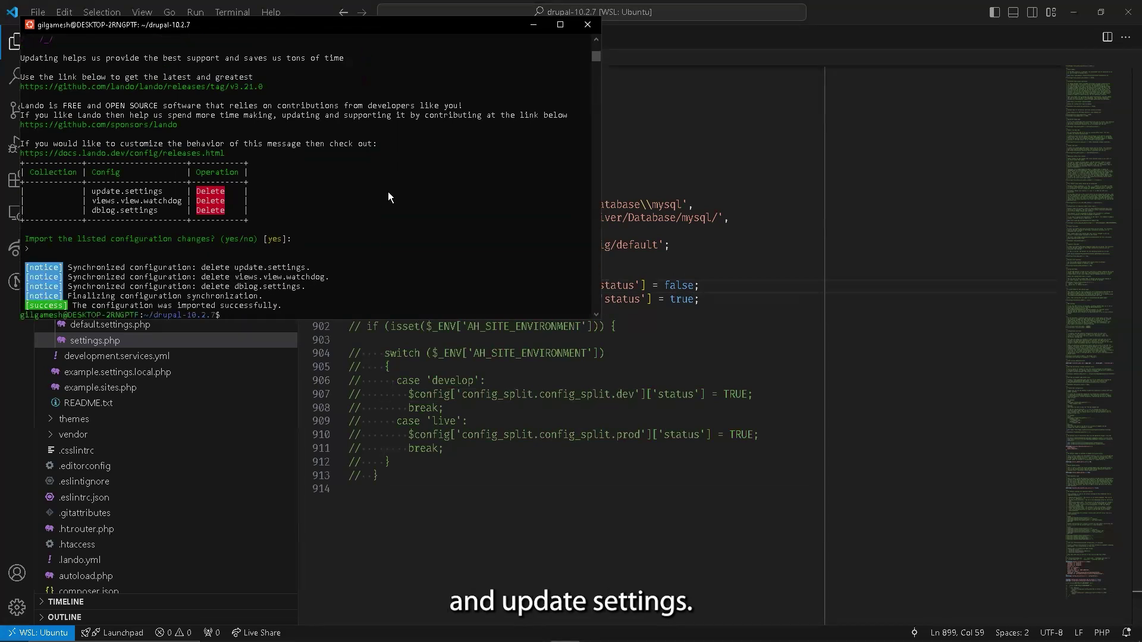
# - Return to settings.php in VS Code and set the uncommented config_split.config_split.dev status to true
pyautogui.click(693, 286)
pyautogui.press('BackSpace')
pyautogui.press('BackSpace')
pyautogui.press('BackSpace')
pyautogui.press('BackSpace')
pyautogui.press('BackSpace')
pyautogui.write('true')
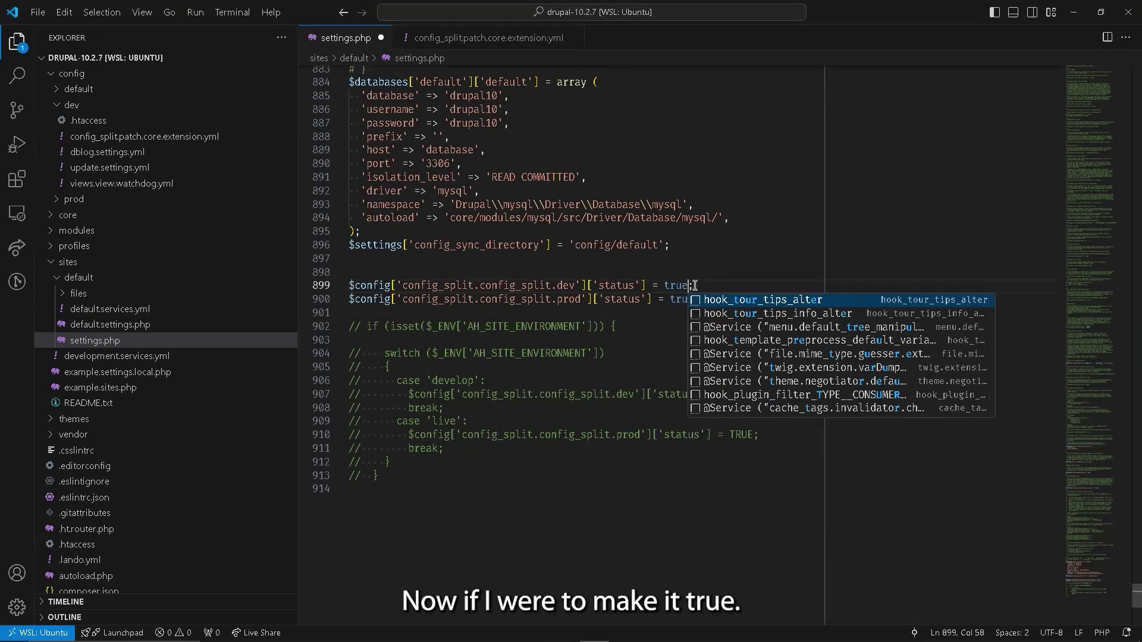
# - Switch to the Ubuntu terminal, import the configuration with "lando drush cim" and accept the listed changes
pyautogui.click(565, 631)
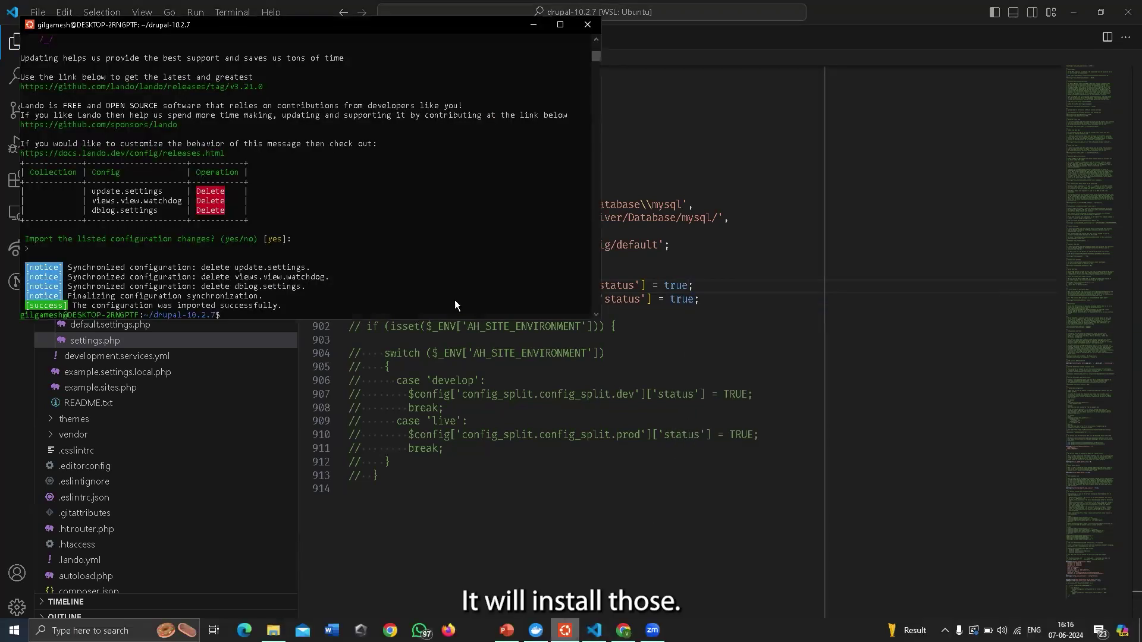
pyautogui.press('Up')
pyautogui.press('Return')
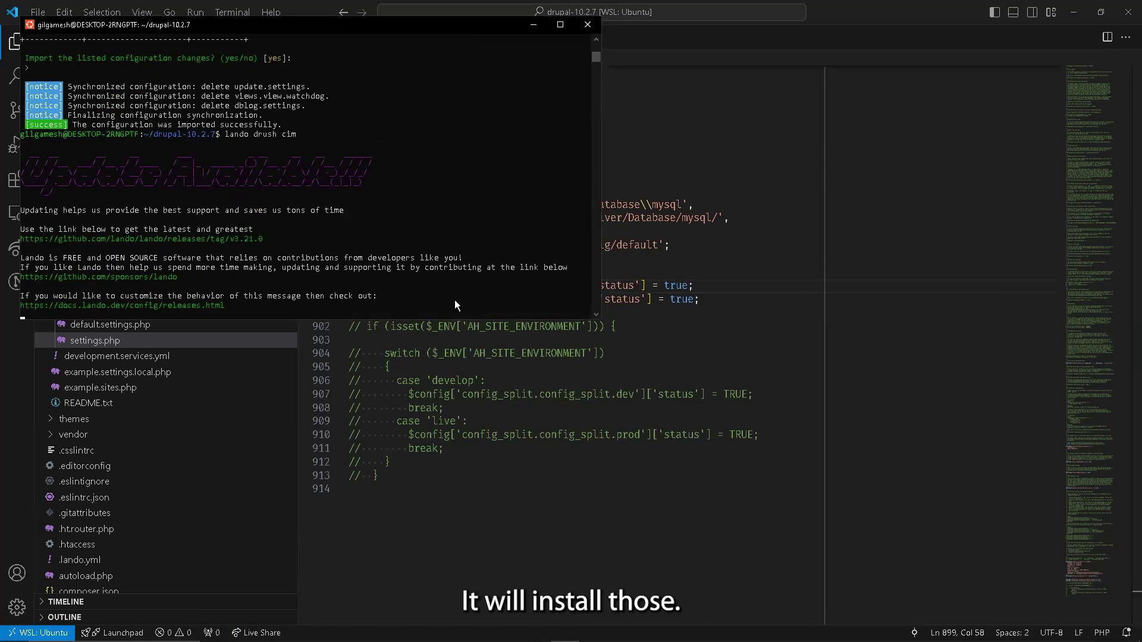
pyautogui.press('Return')
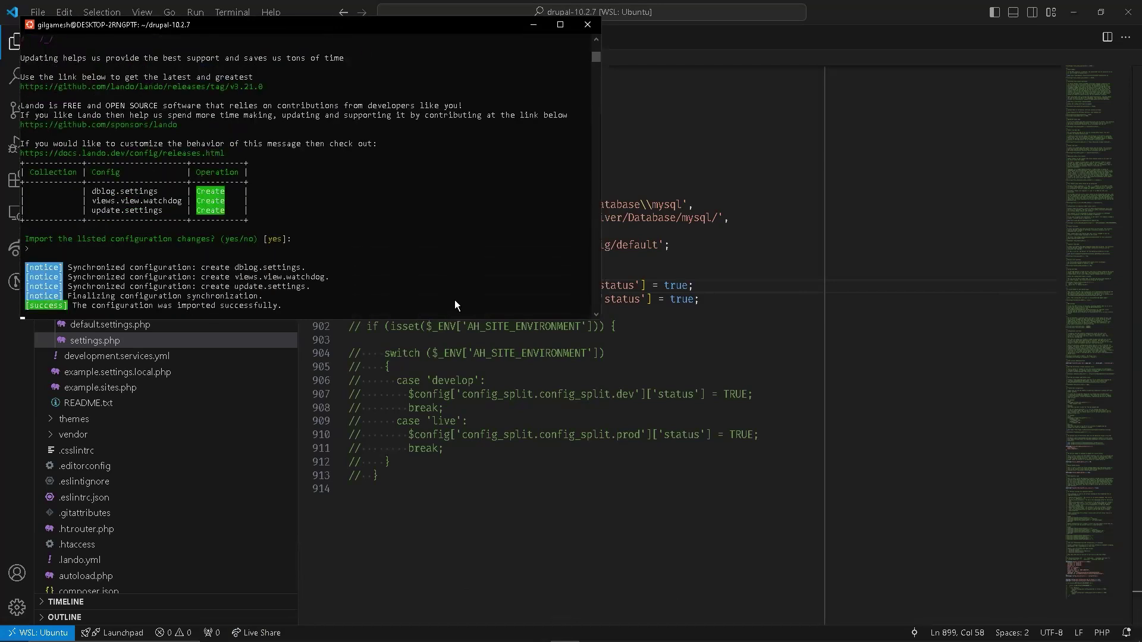
# - Return to settings.php in VS Code, set the uncommented config_split.config_split.prod status to false and save the file
pyautogui.click(701, 326)
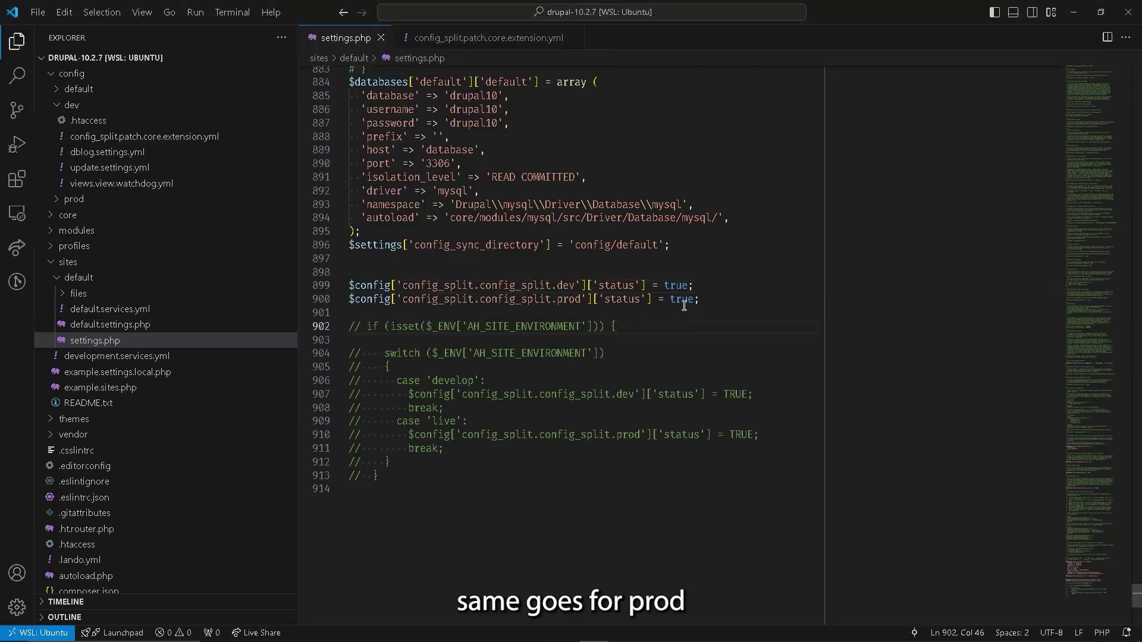
pyautogui.click(692, 300)
pyautogui.press('BackSpace')
pyautogui.press('BackSpace')
pyautogui.press('BackSpace')
pyautogui.press('BackSpace')
pyautogui.write('false')
pyautogui.hotkey('ctrl', 's')
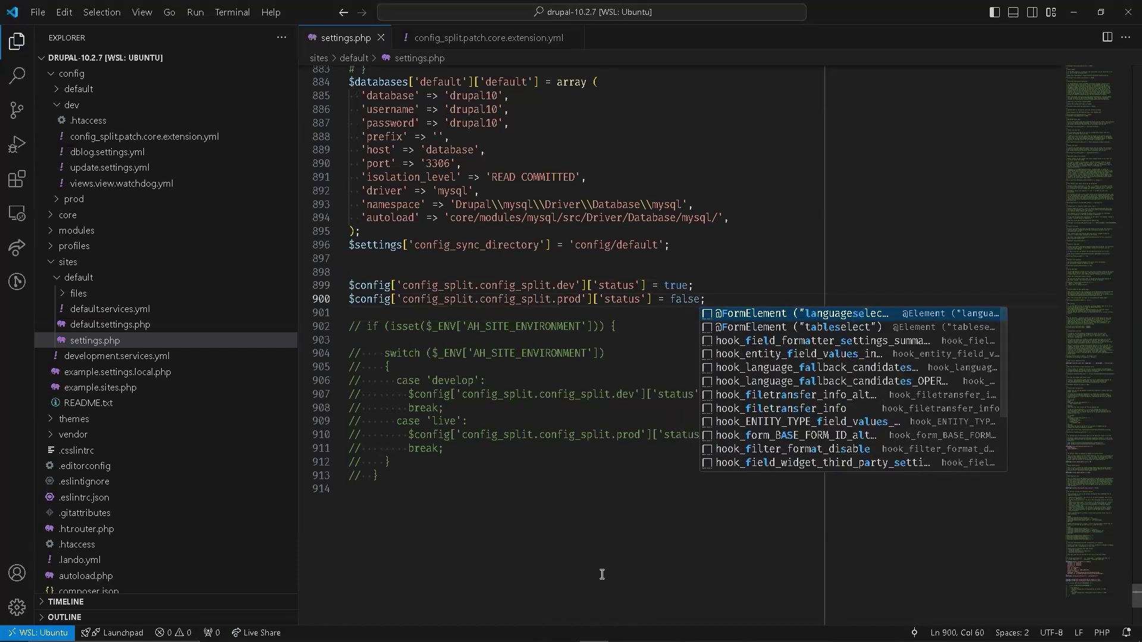
# - Switch to the Ubuntu terminal, run "lando drush cim" again and accept the import with the prod split disabled
pyautogui.hotkey('alt', 'Tab')
pyautogui.press('Up')
pyautogui.press('Return')
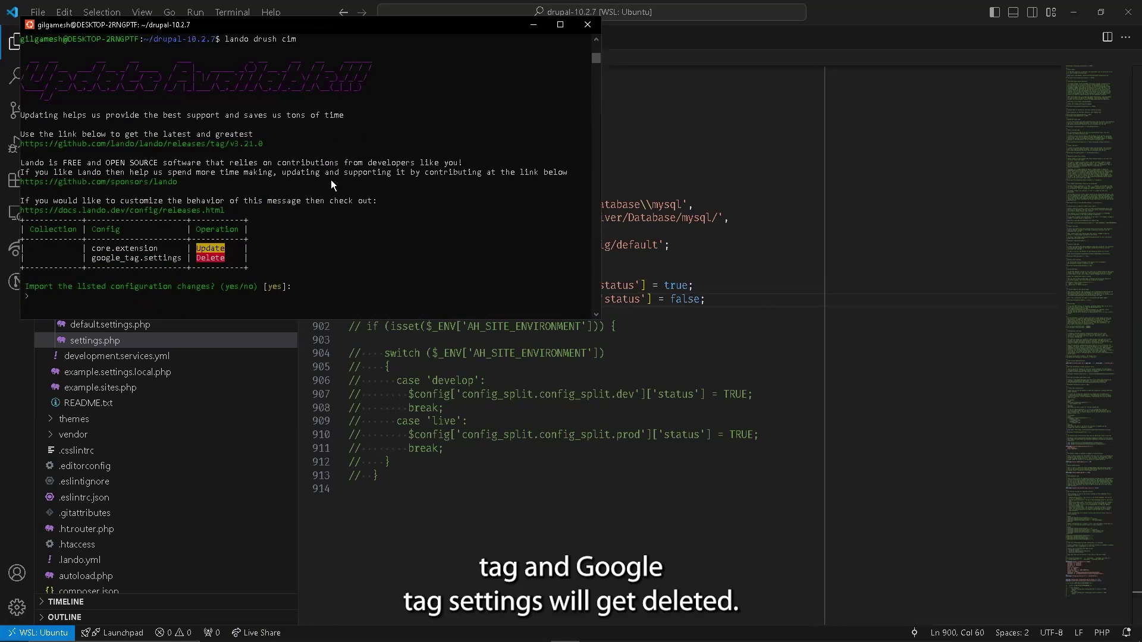
pyautogui.press('Return')
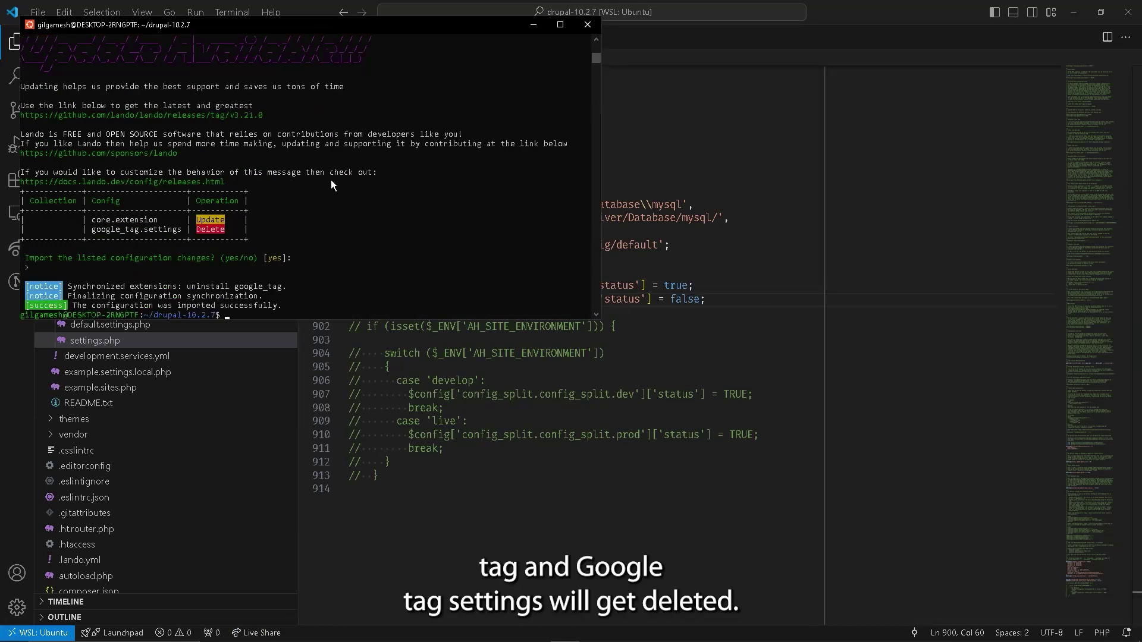
# - Return to settings.php in VS Code, set the uncommented config_split.config_split.prod status to true and save the file
pyautogui.click(702, 299)
pyautogui.press('BackSpace')
pyautogui.press('BackSpace')
pyautogui.press('BackSpace')
pyautogui.press('BackSpace')
pyautogui.press('BackSpace')
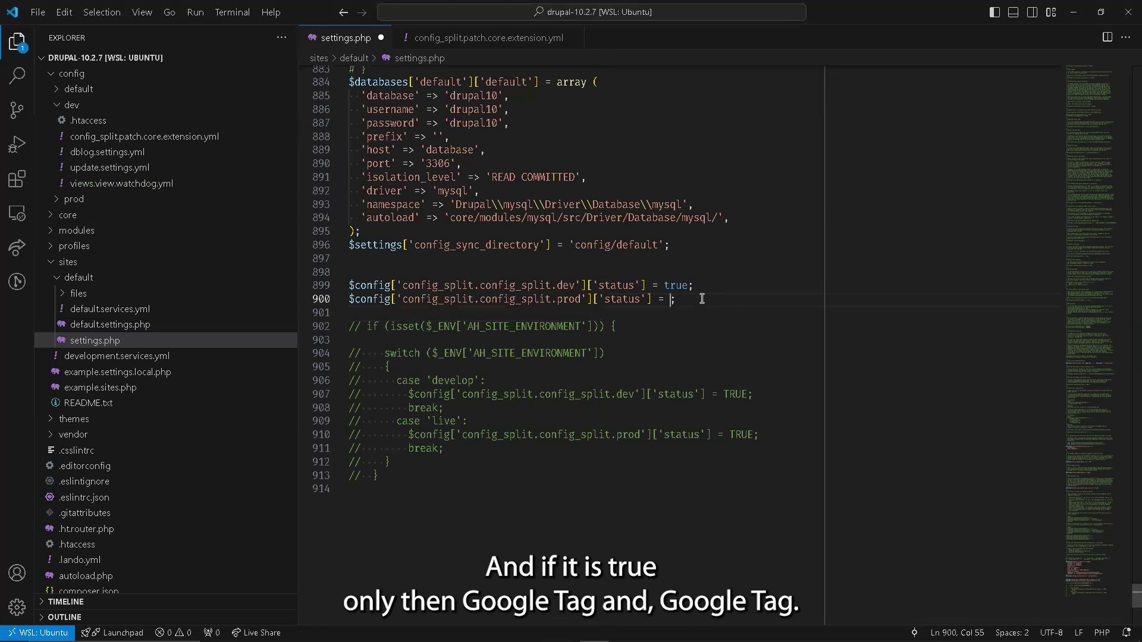
pyautogui.write('true')
pyautogui.hotkey('ctrl', 's')
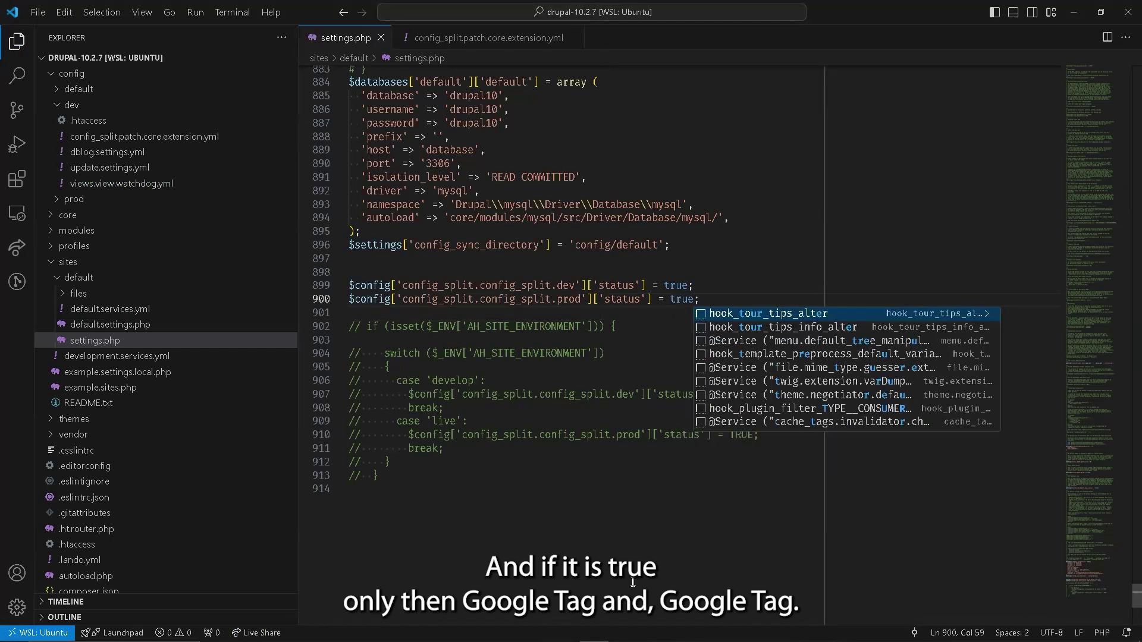
# - Switch to the Ubuntu terminal, rerun "lando drush cim" with the prod split enabled, accept the changes and return to settings.php
pyautogui.hotkey('alt', 'Tab')
pyautogui.press('Up')
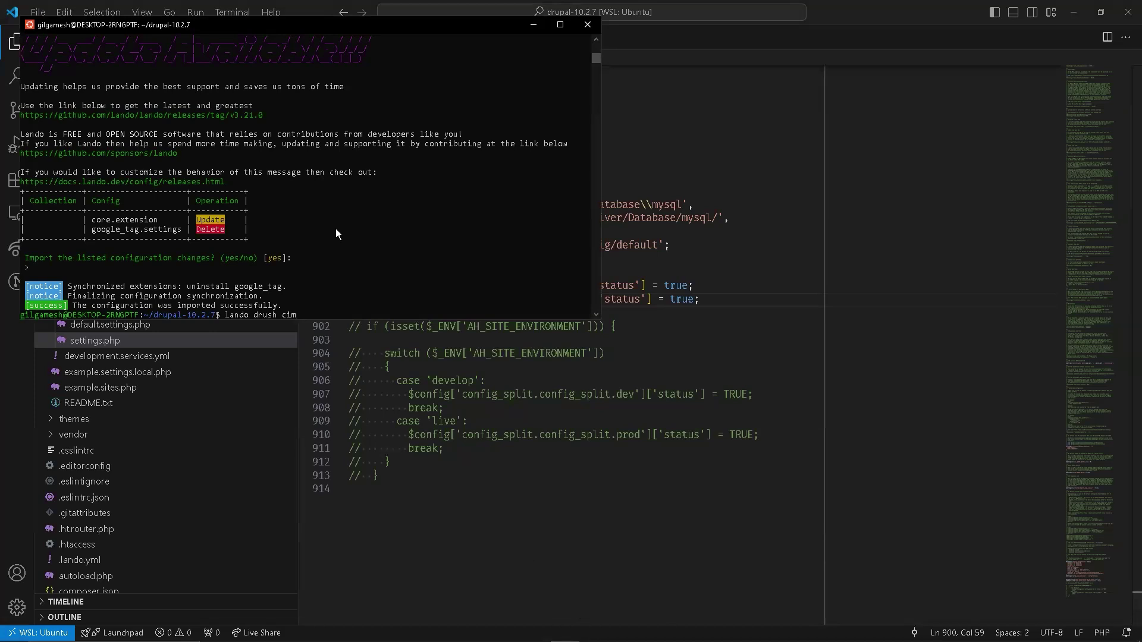
pyautogui.press('Return')
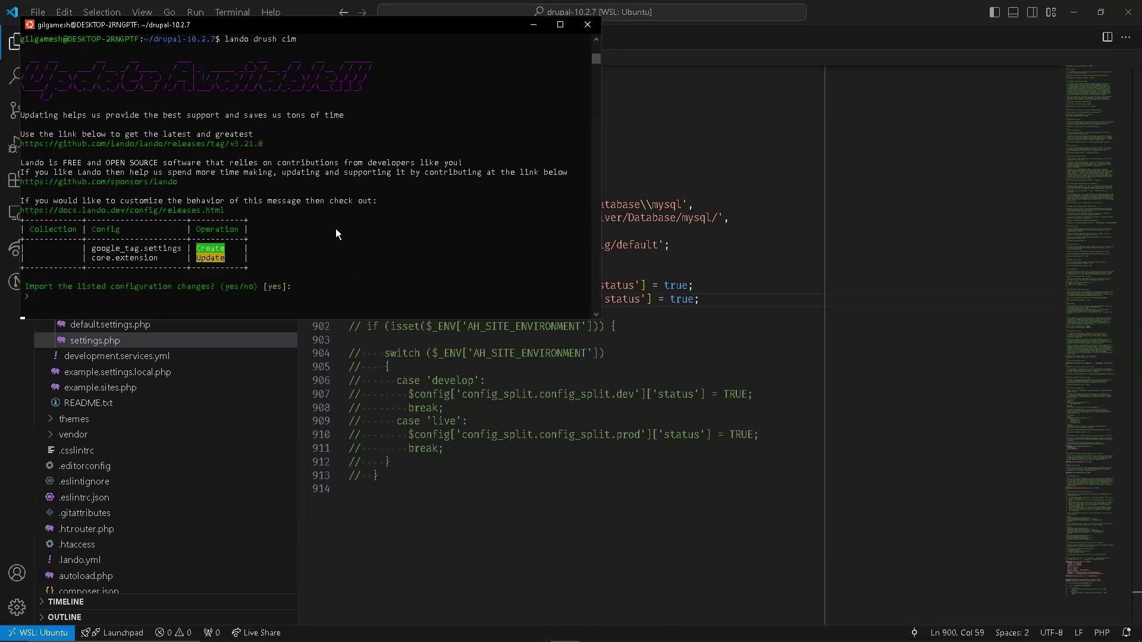
pyautogui.press('Return')
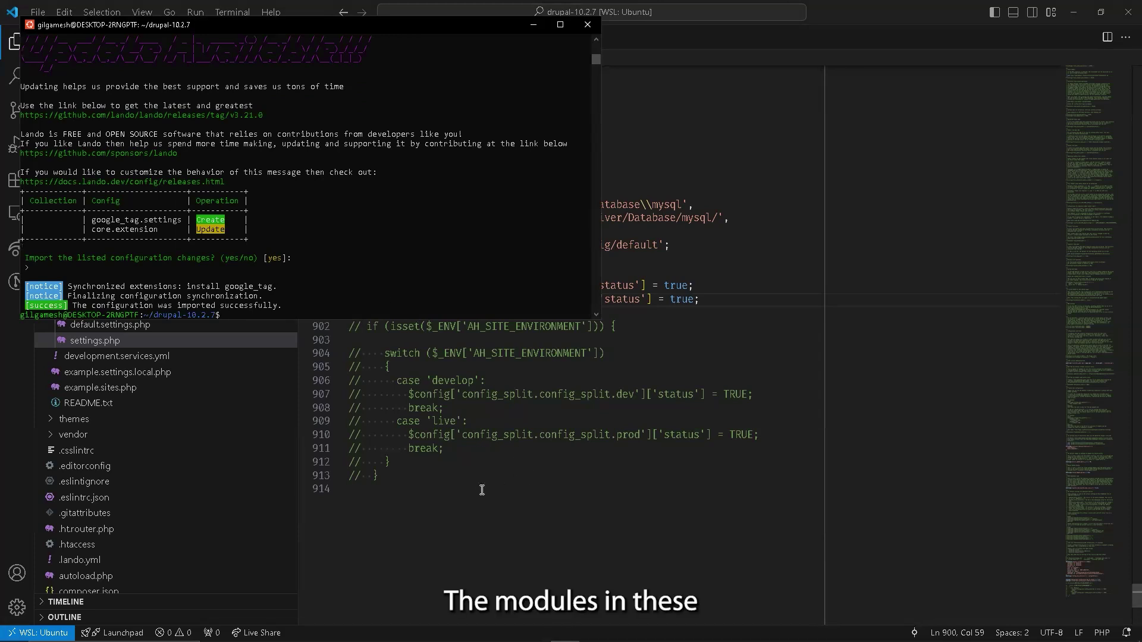
pyautogui.click(479, 490)
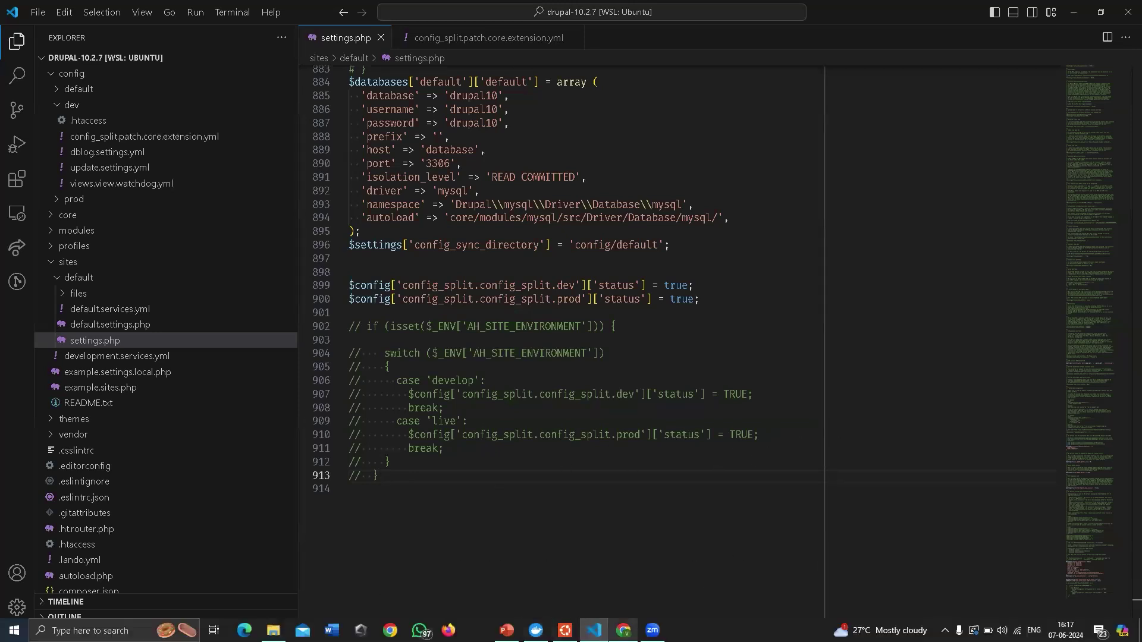
# - Switch to Chrome, open the Dev configuration split for editing and examine its Complete Split and Partial Split options
pyautogui.click(624, 630)
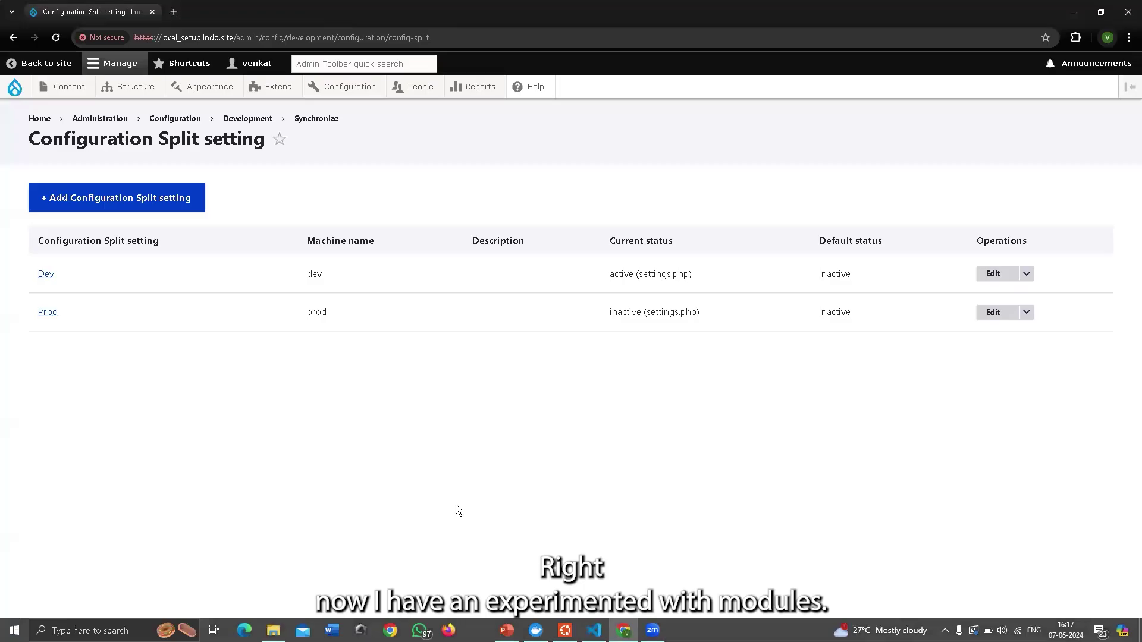
pyautogui.click(995, 275)
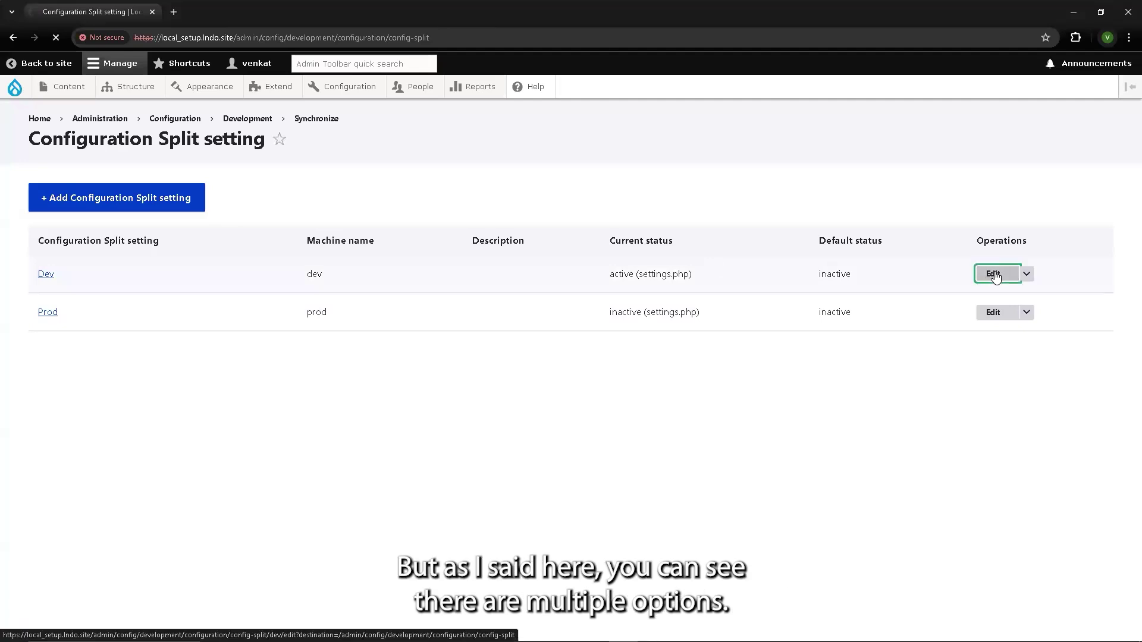
pyautogui.scroll(-10, 418, 413)
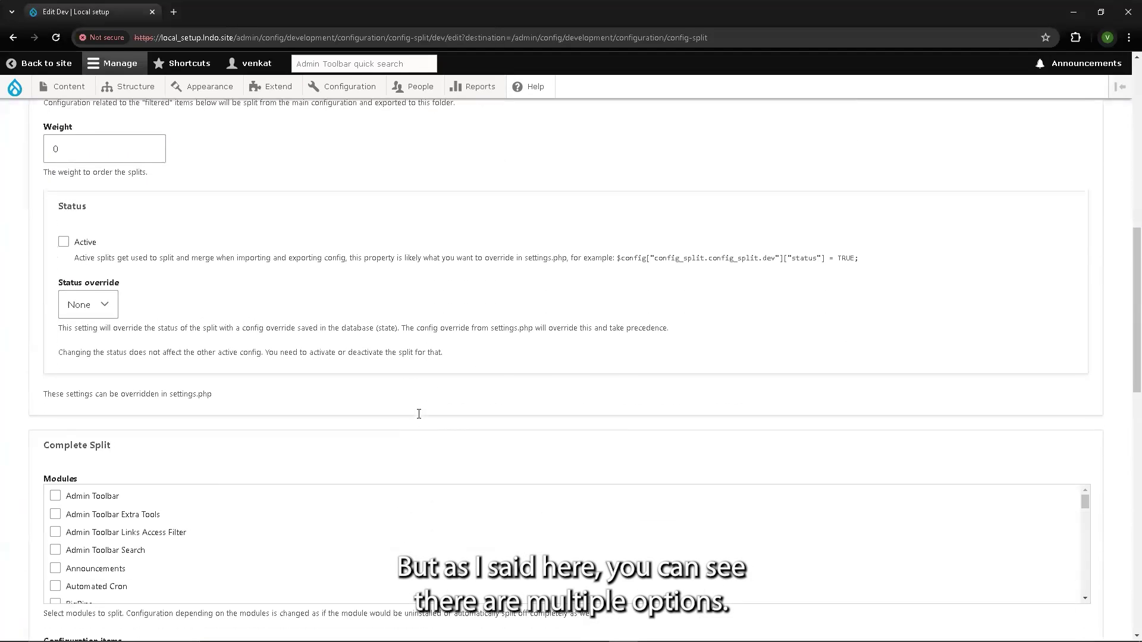
pyautogui.scroll(-4, 418, 413)
pyautogui.scroll(-4, 119, 337)
pyautogui.scroll(-3, 127, 338)
pyautogui.scroll(-1, 131, 381)
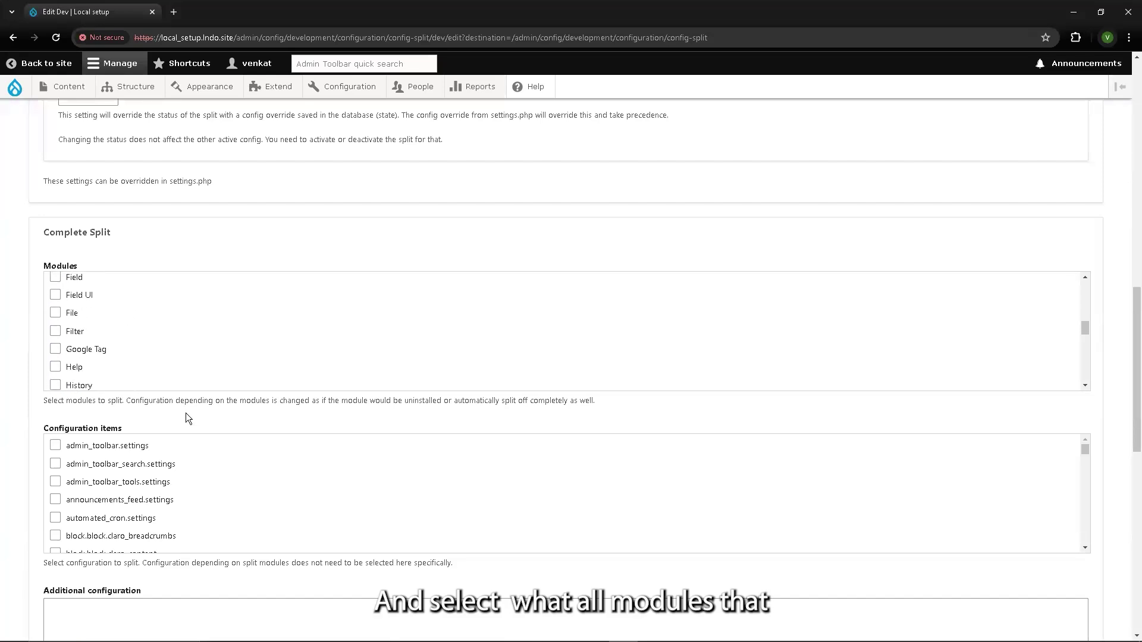
pyautogui.scroll(-2, 186, 413)
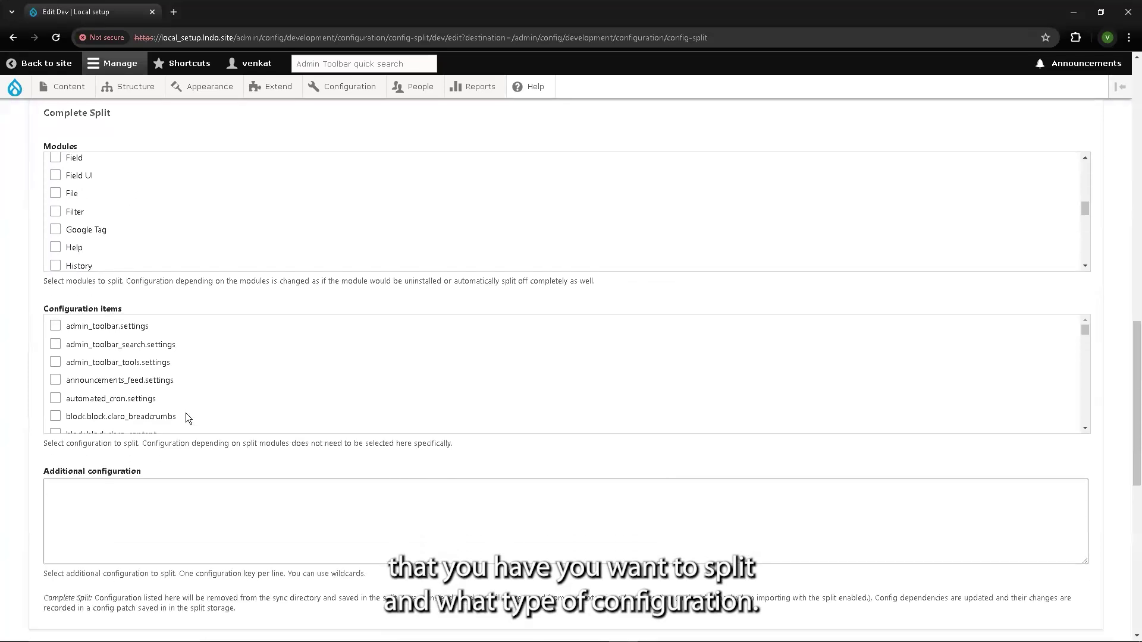
pyautogui.scroll(-2, 203, 428)
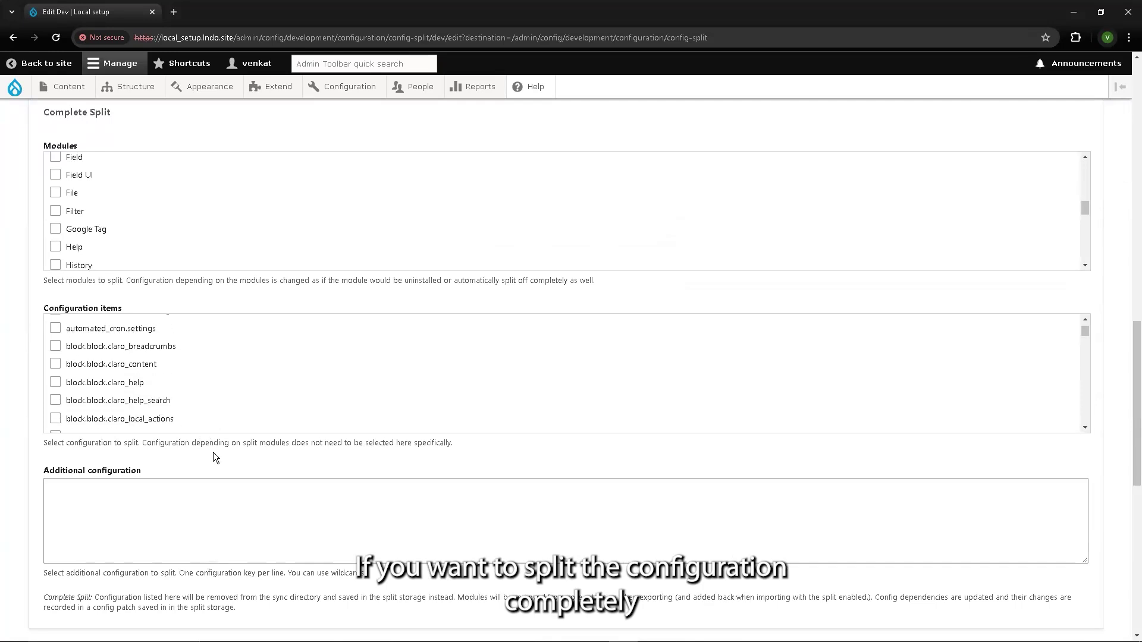
pyautogui.scroll(-5, 213, 452)
pyautogui.scroll(-3, 186, 452)
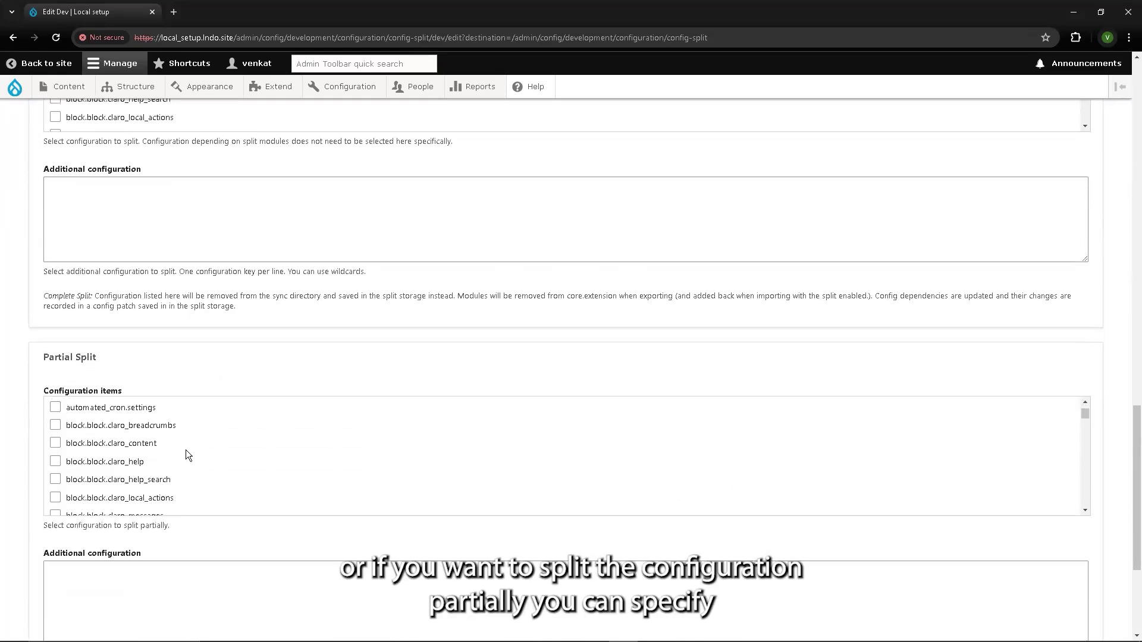
pyautogui.scroll(-2, 259, 379)
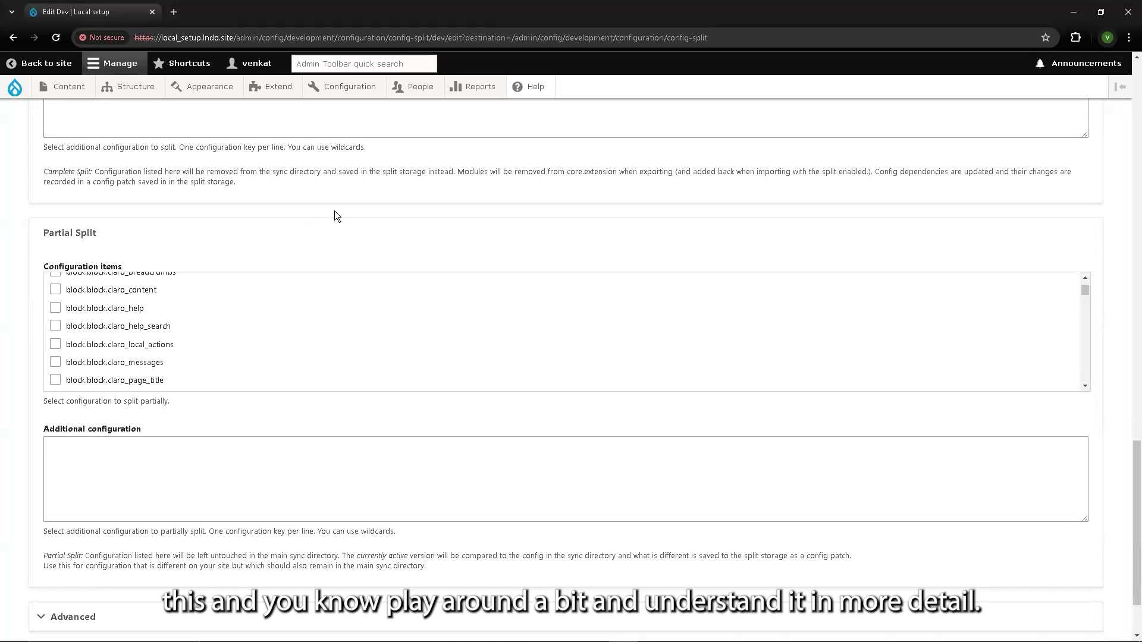
pyautogui.scroll(-1, 334, 211)
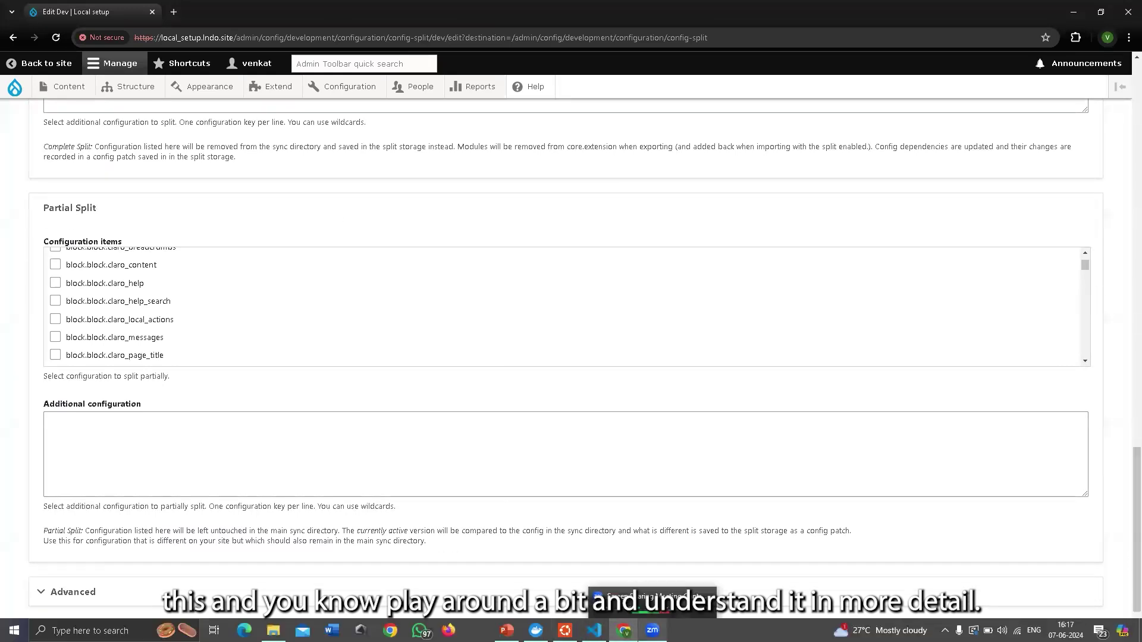
# - Switch to the PowerPoint presentation and show the closing Thank You slide
pyautogui.moveTo(507, 630)
pyautogui.click(506, 574)
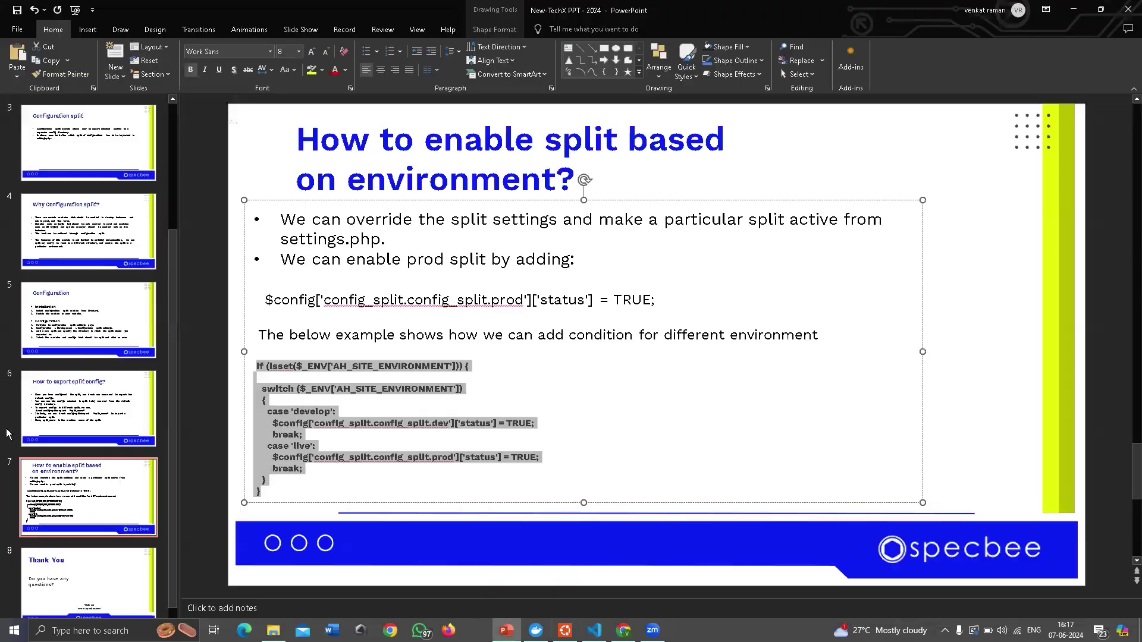
pyautogui.click(72, 573)
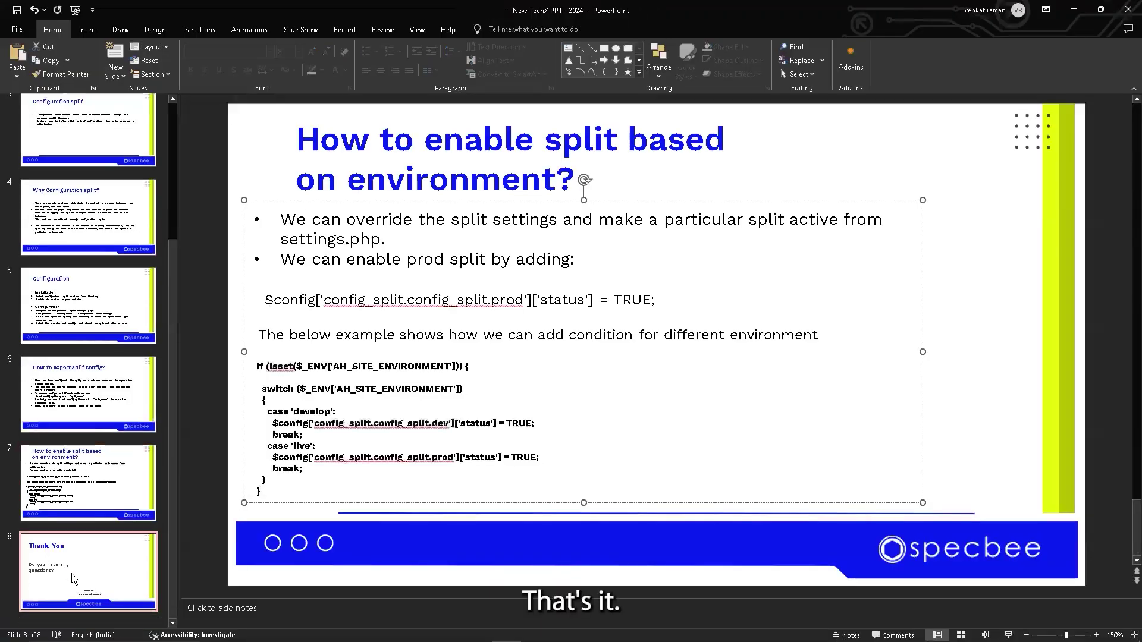